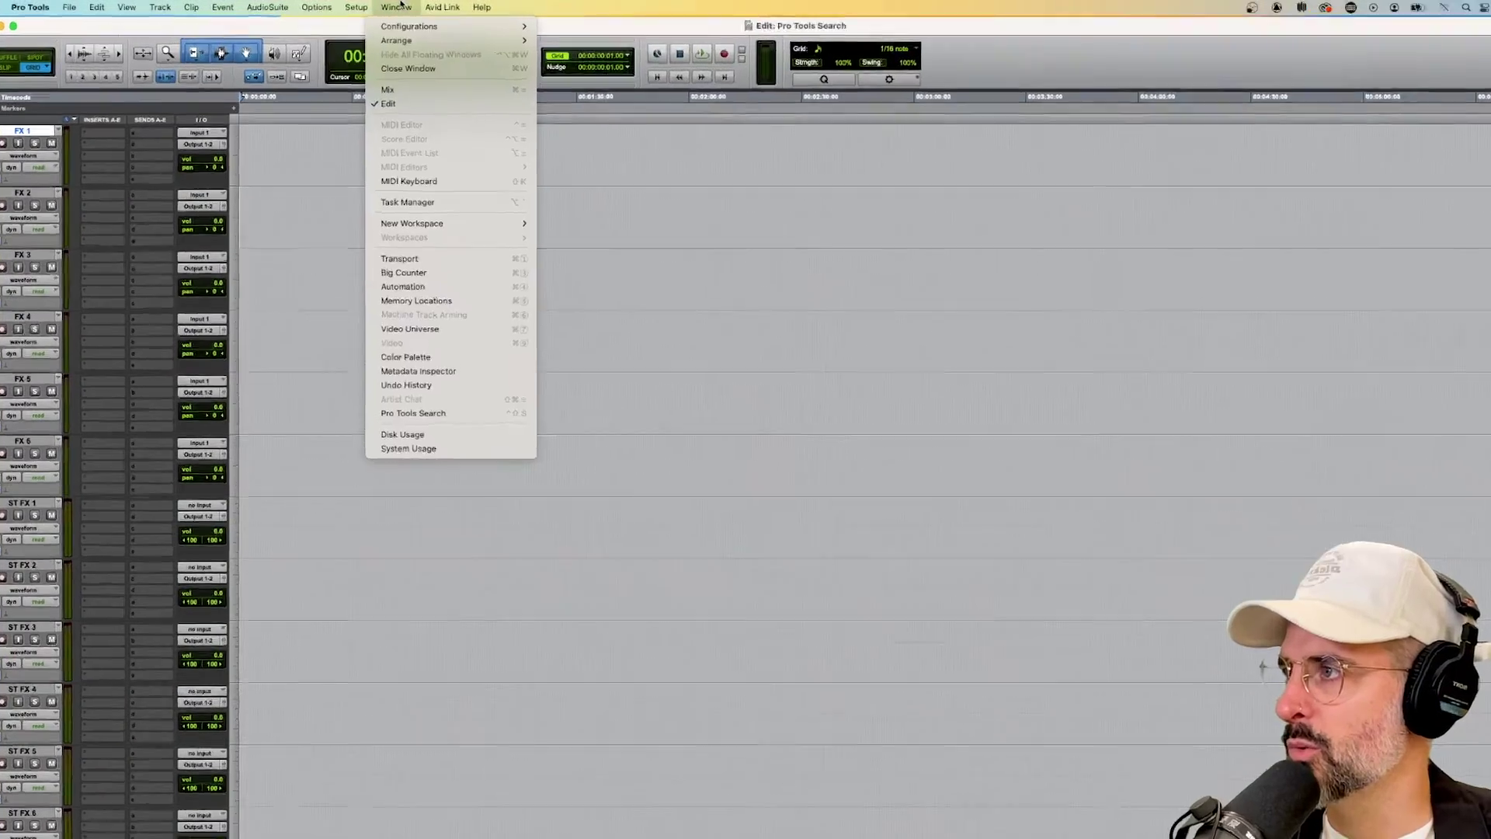
- Open a new Default workspace browser listing the Volumes location with its three drives
mouse_move(483, 227)
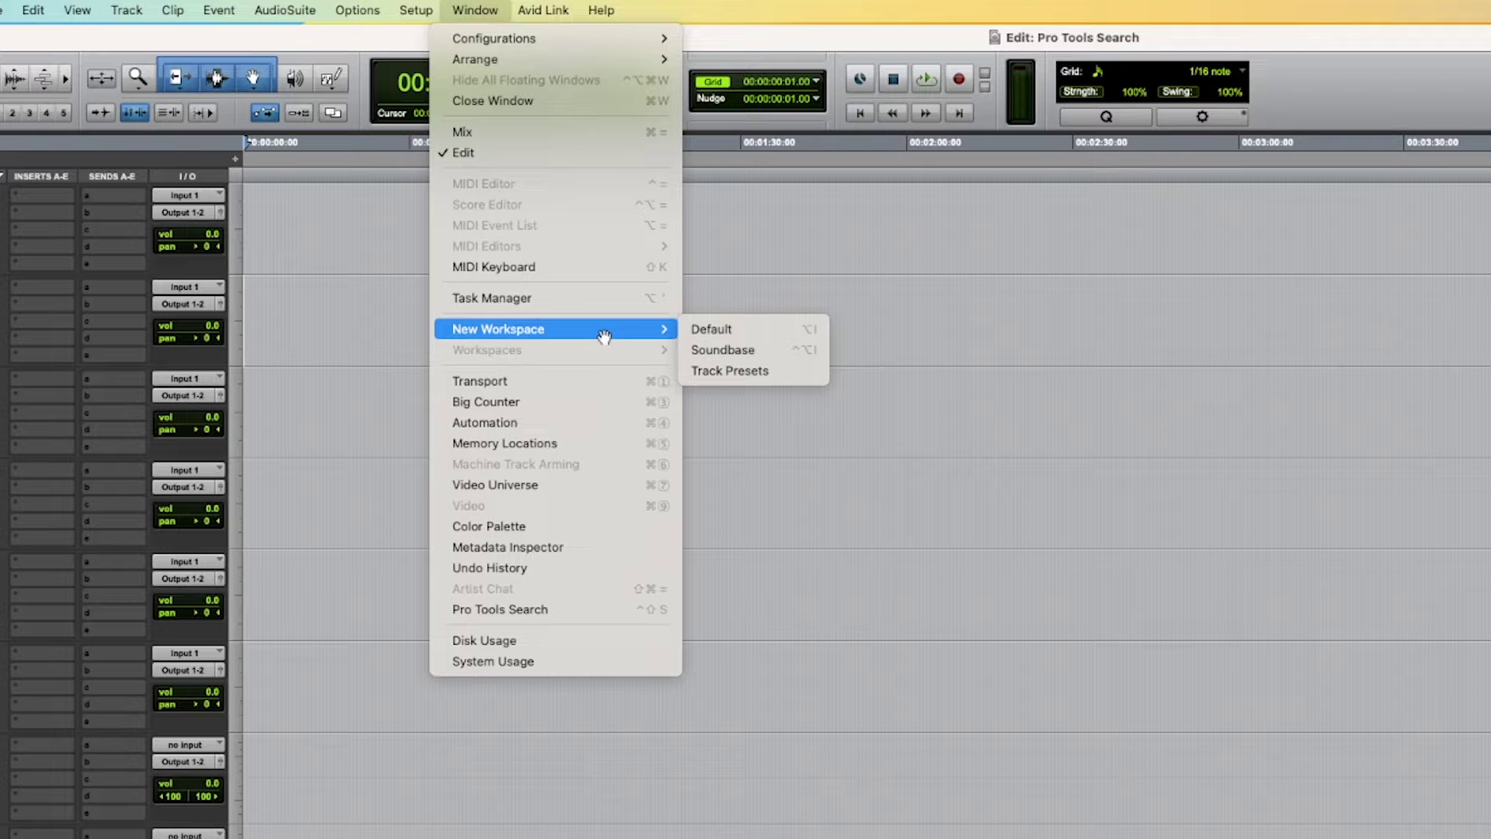
left_click(769, 332)
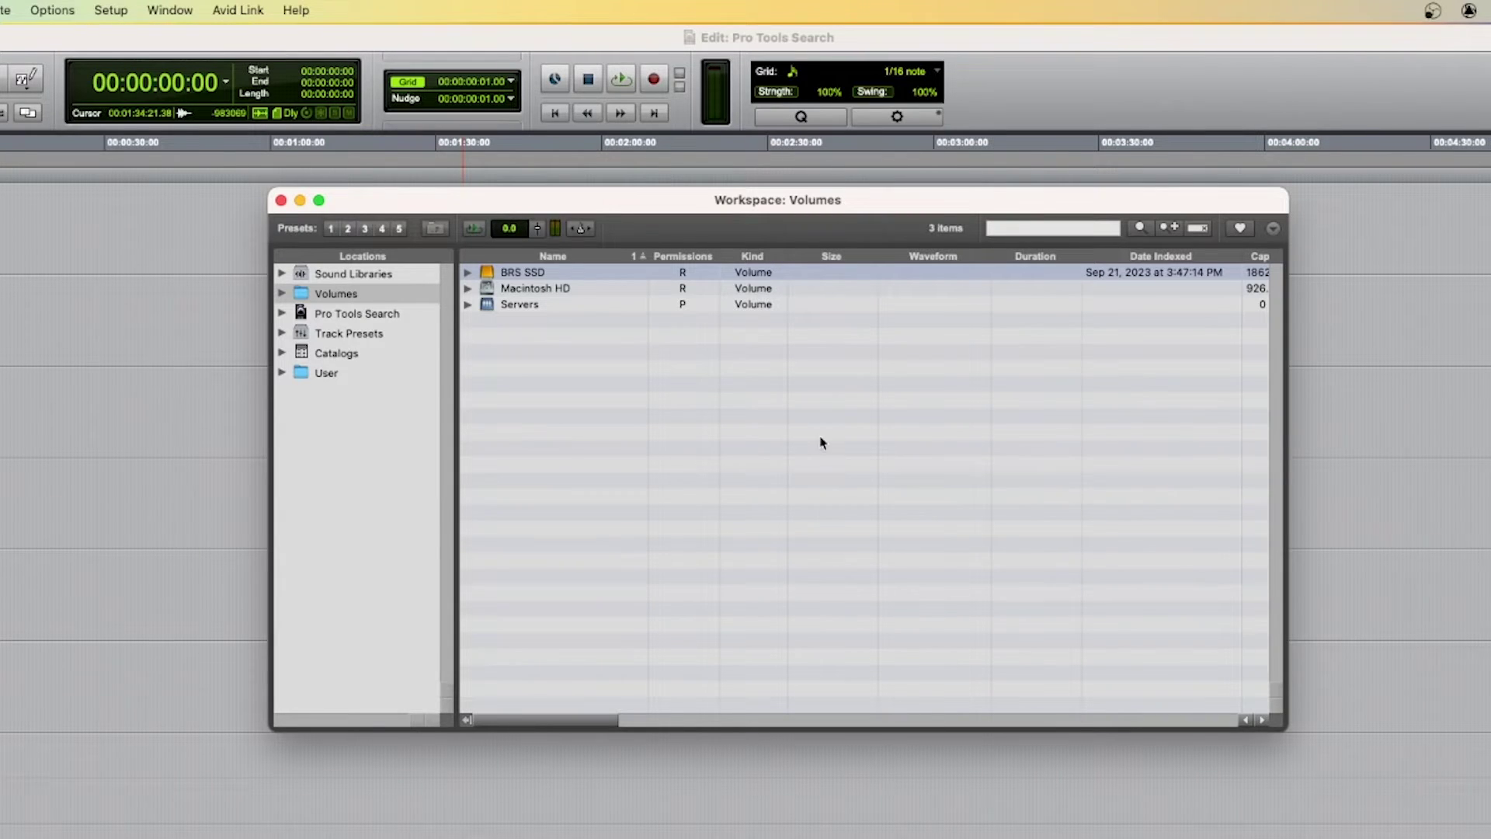
- Switch the workspace to search mode and limit locations to BRS SSD > Sound > FX LIBRARY
left_click(1168, 227)
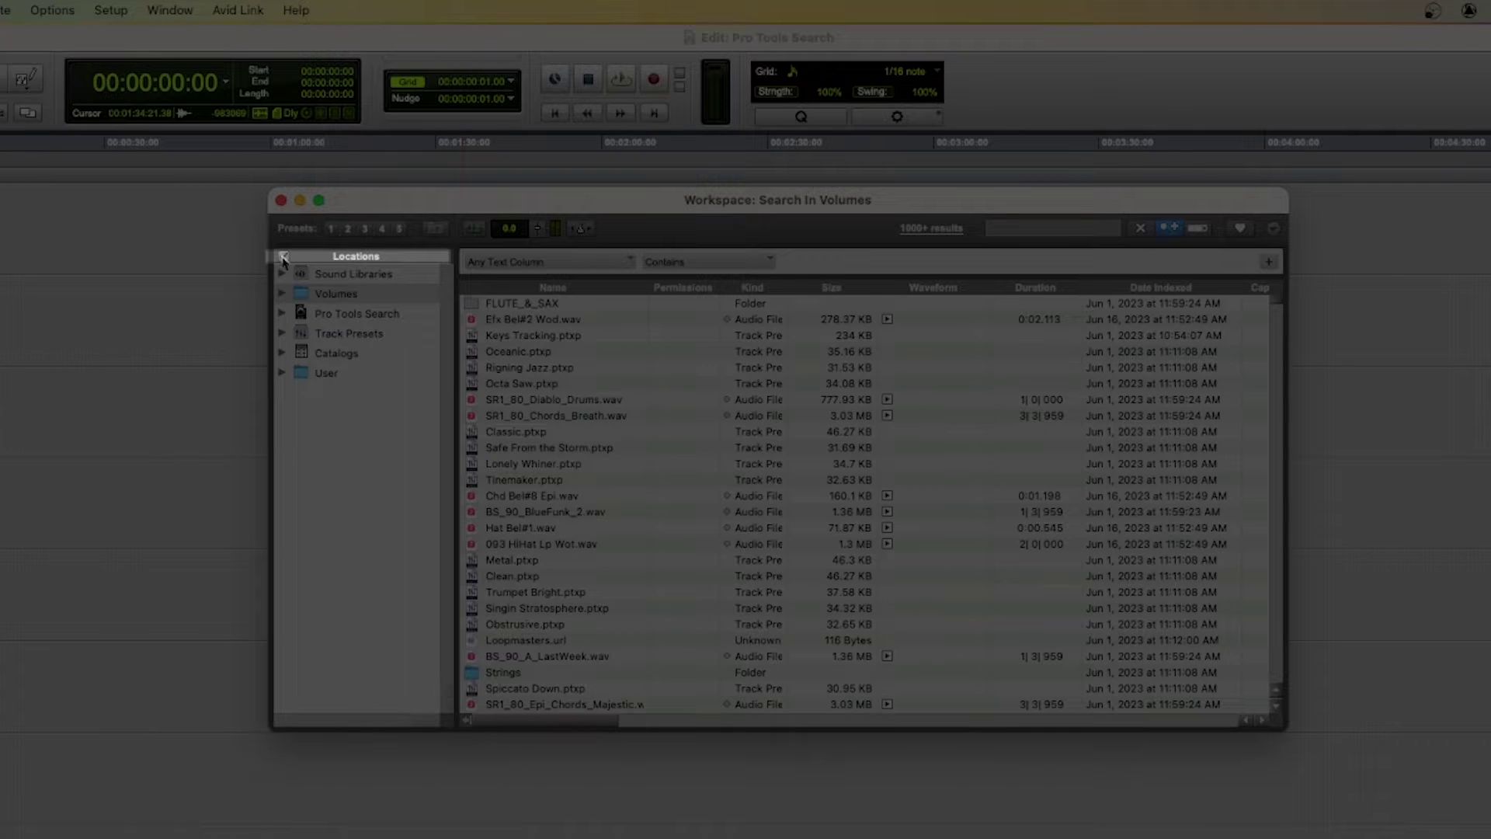
left_click(284, 257)
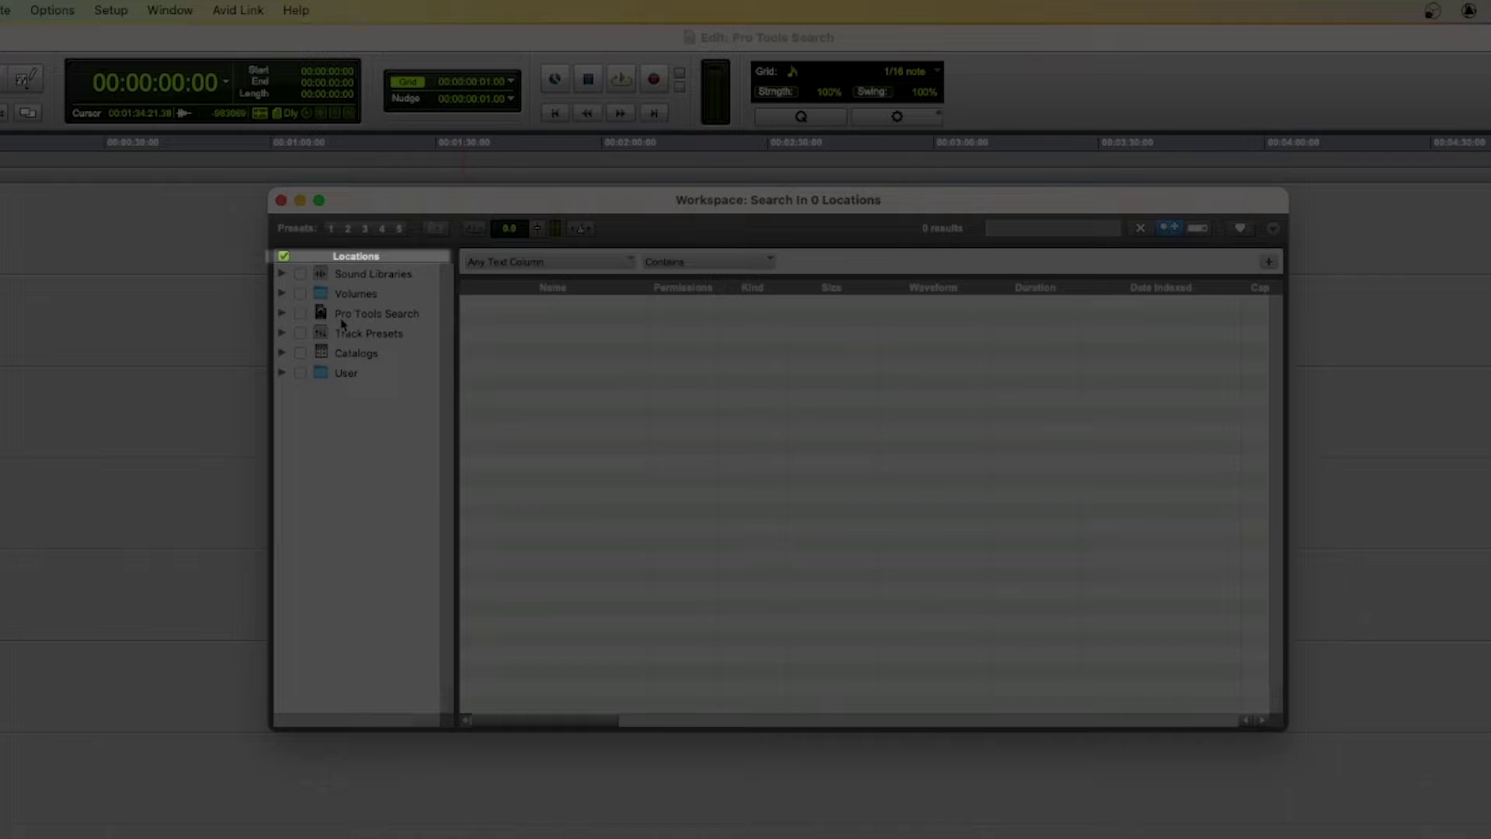
left_click(282, 295)
left_click(301, 313)
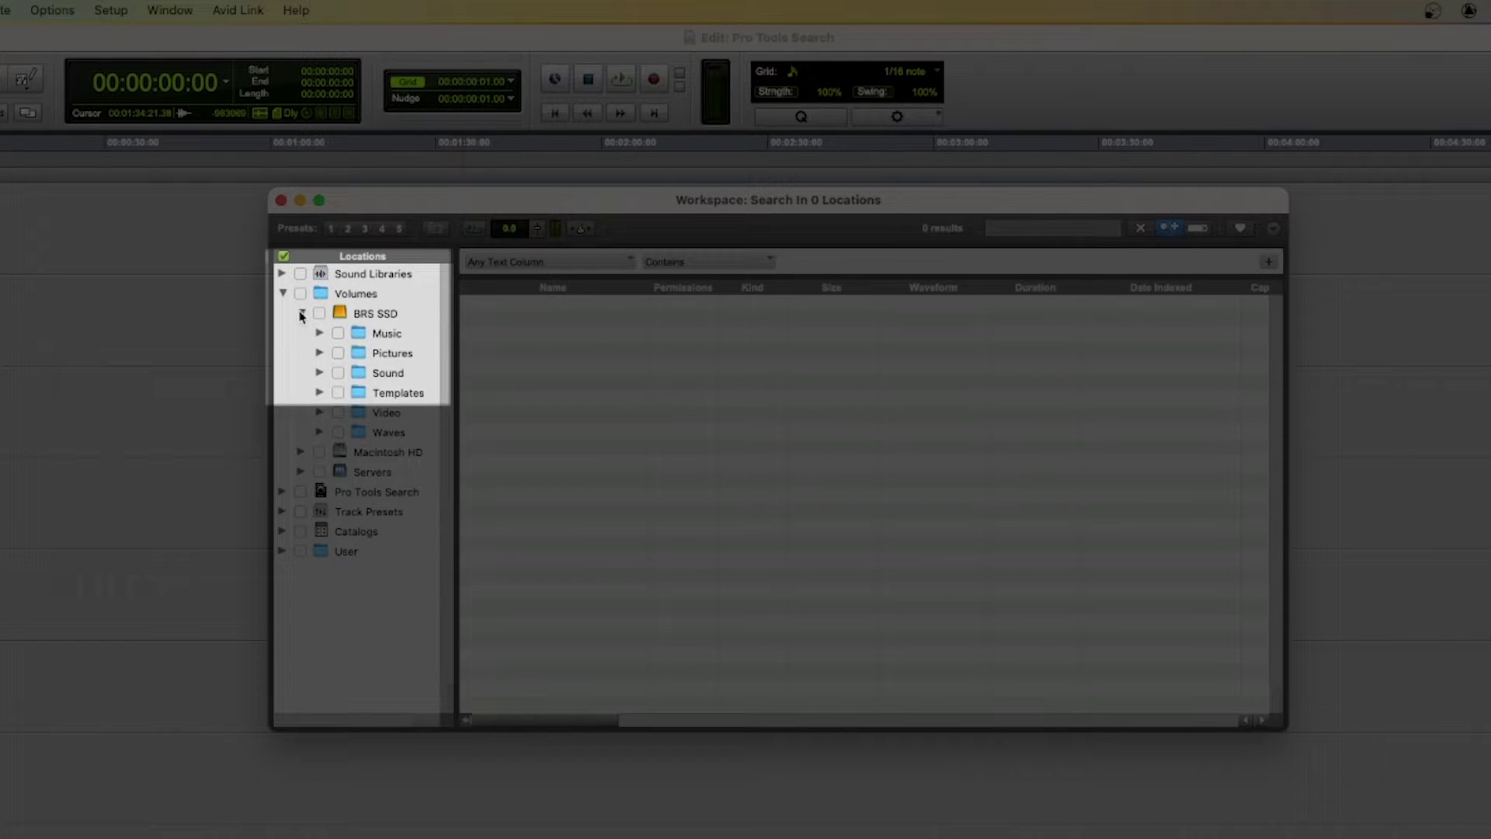
left_click_drag(455, 422, 556, 421)
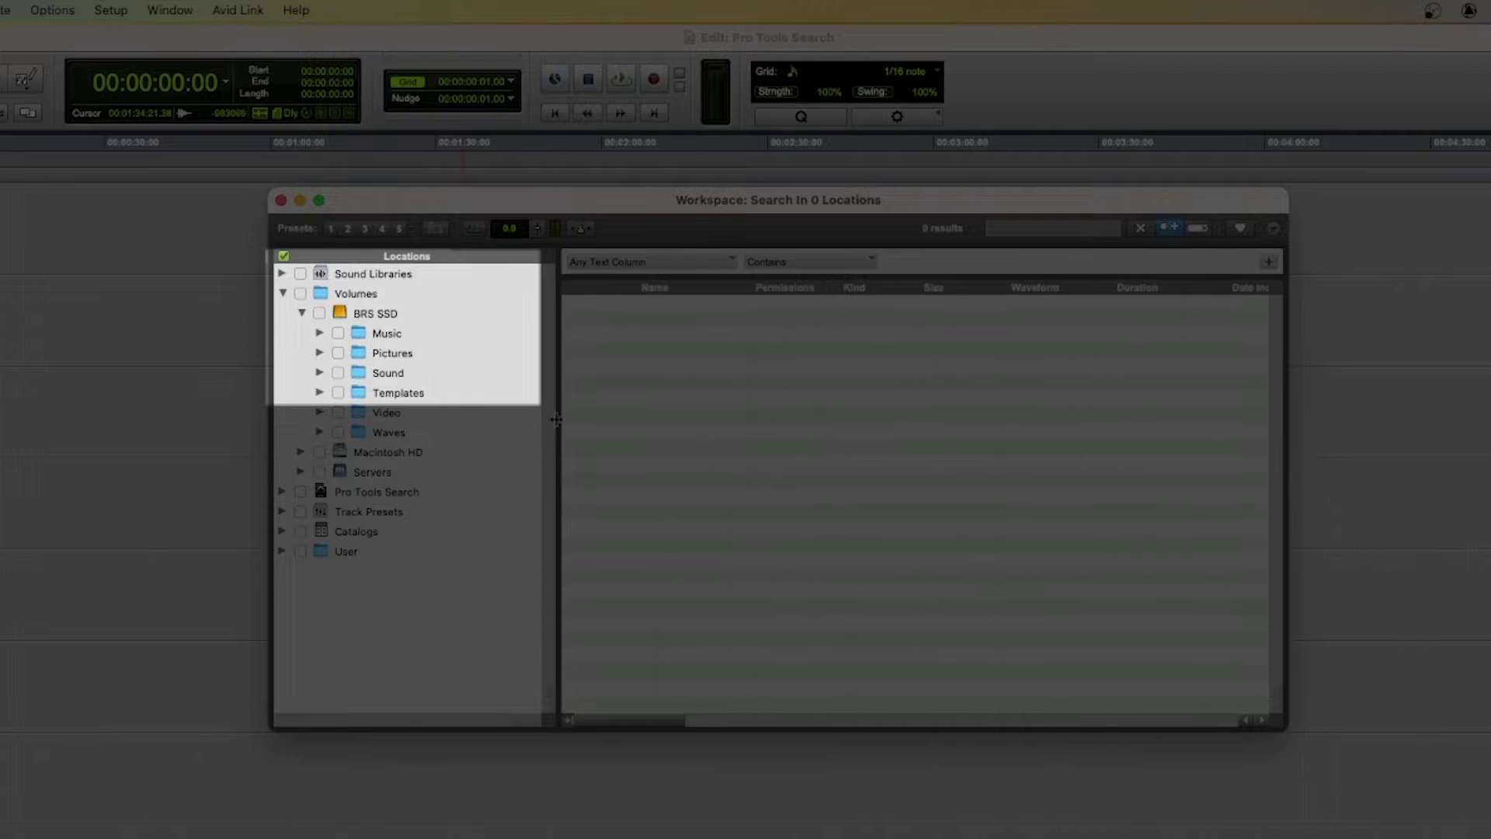
left_click(321, 374)
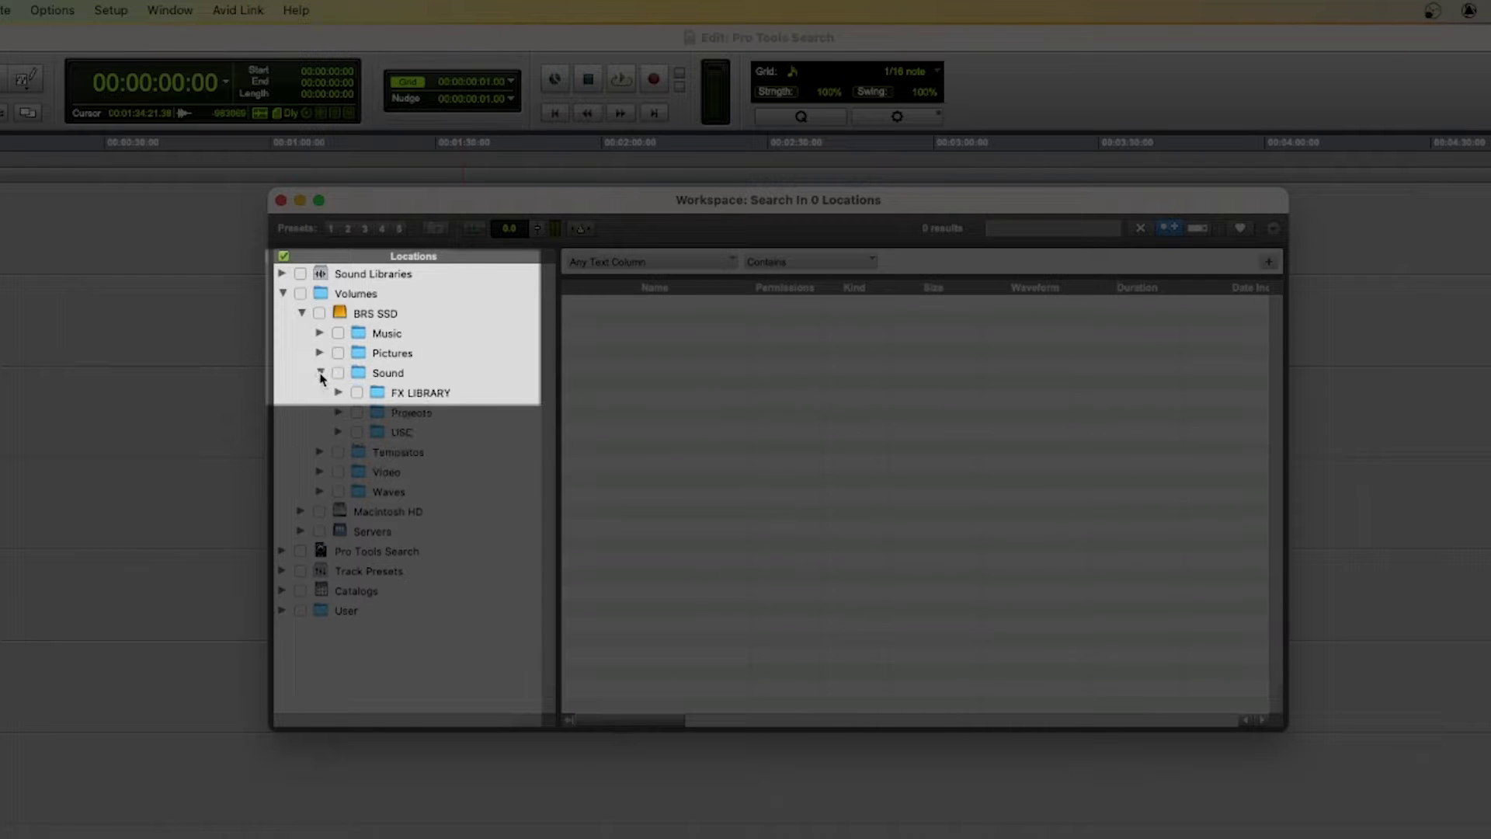
left_click(358, 393)
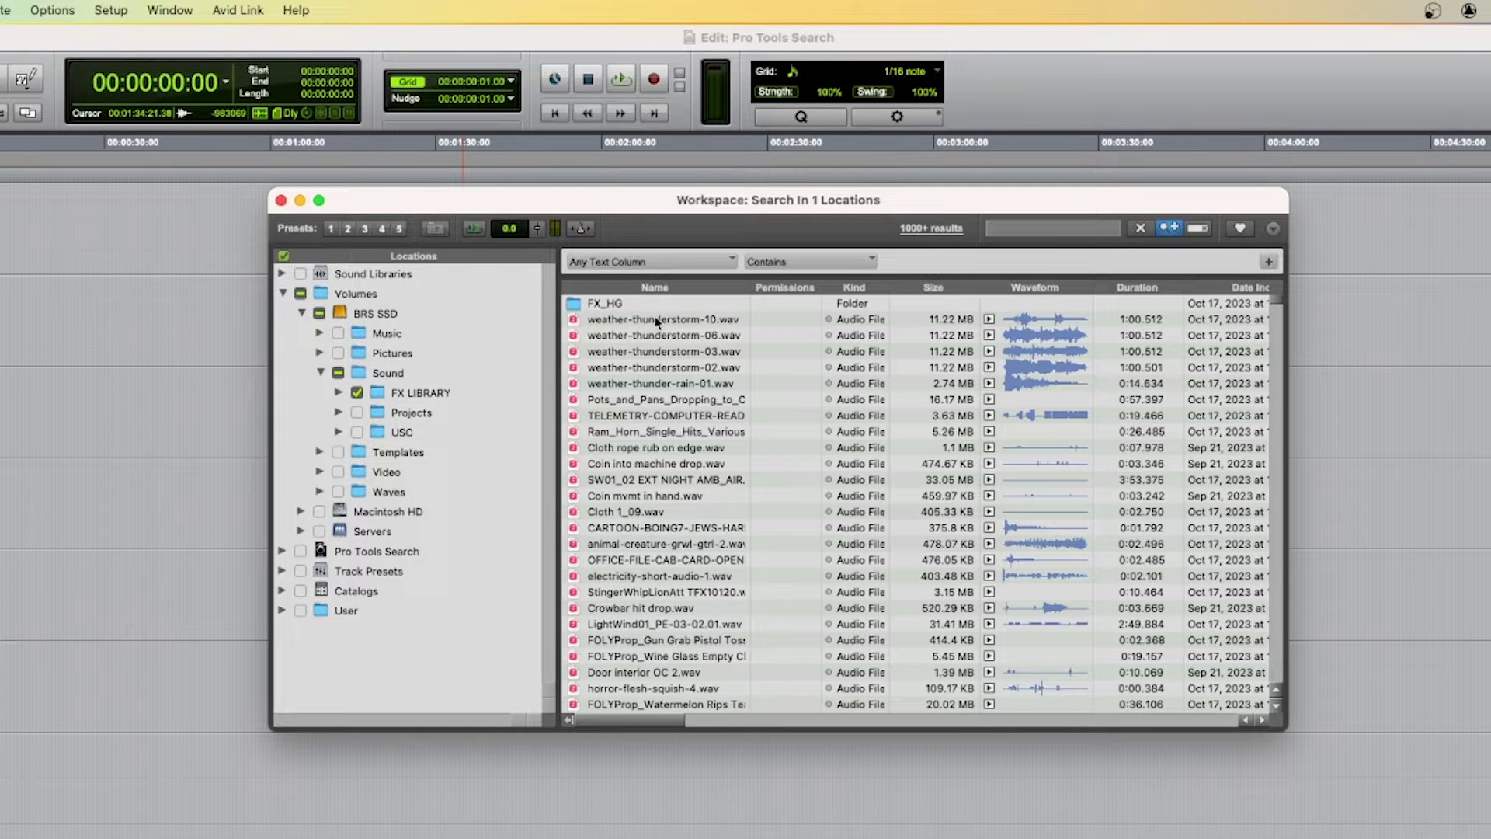
- Search Any Text Column for files containing 'rain' in the FX LIBRARY results
left_click(613, 263)
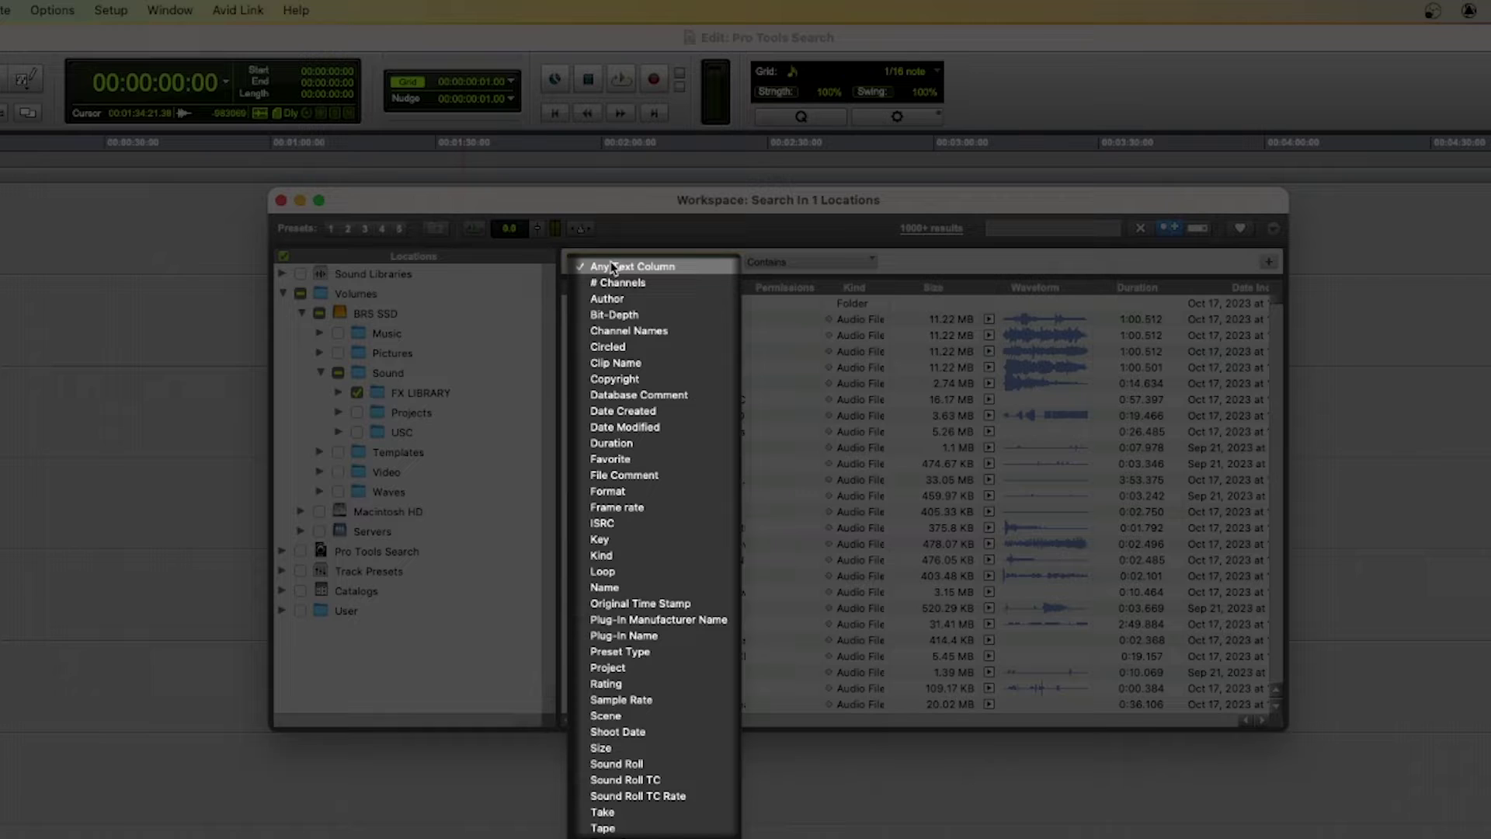
left_click(689, 269)
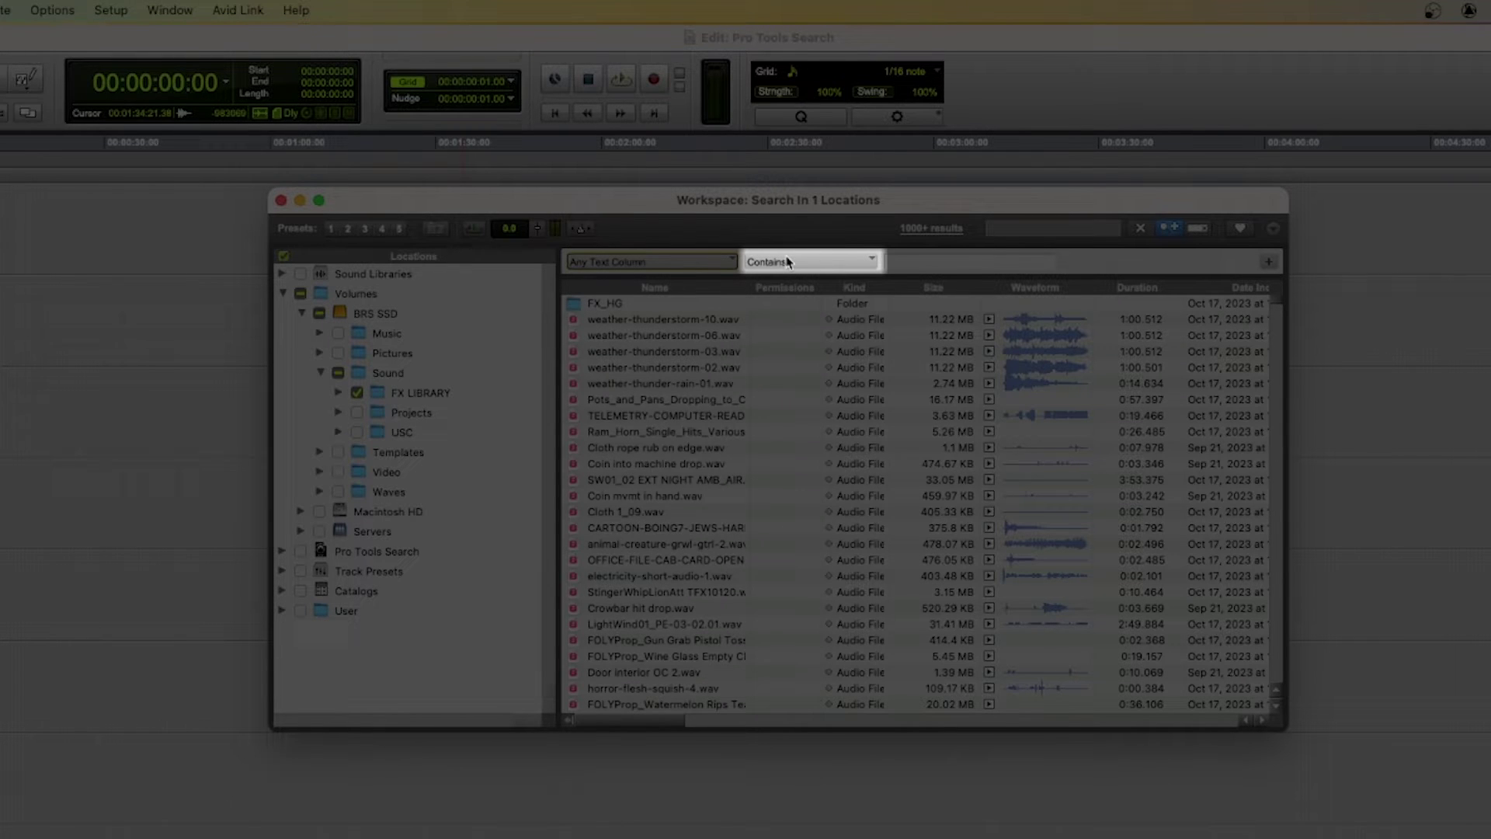
left_click(927, 266)
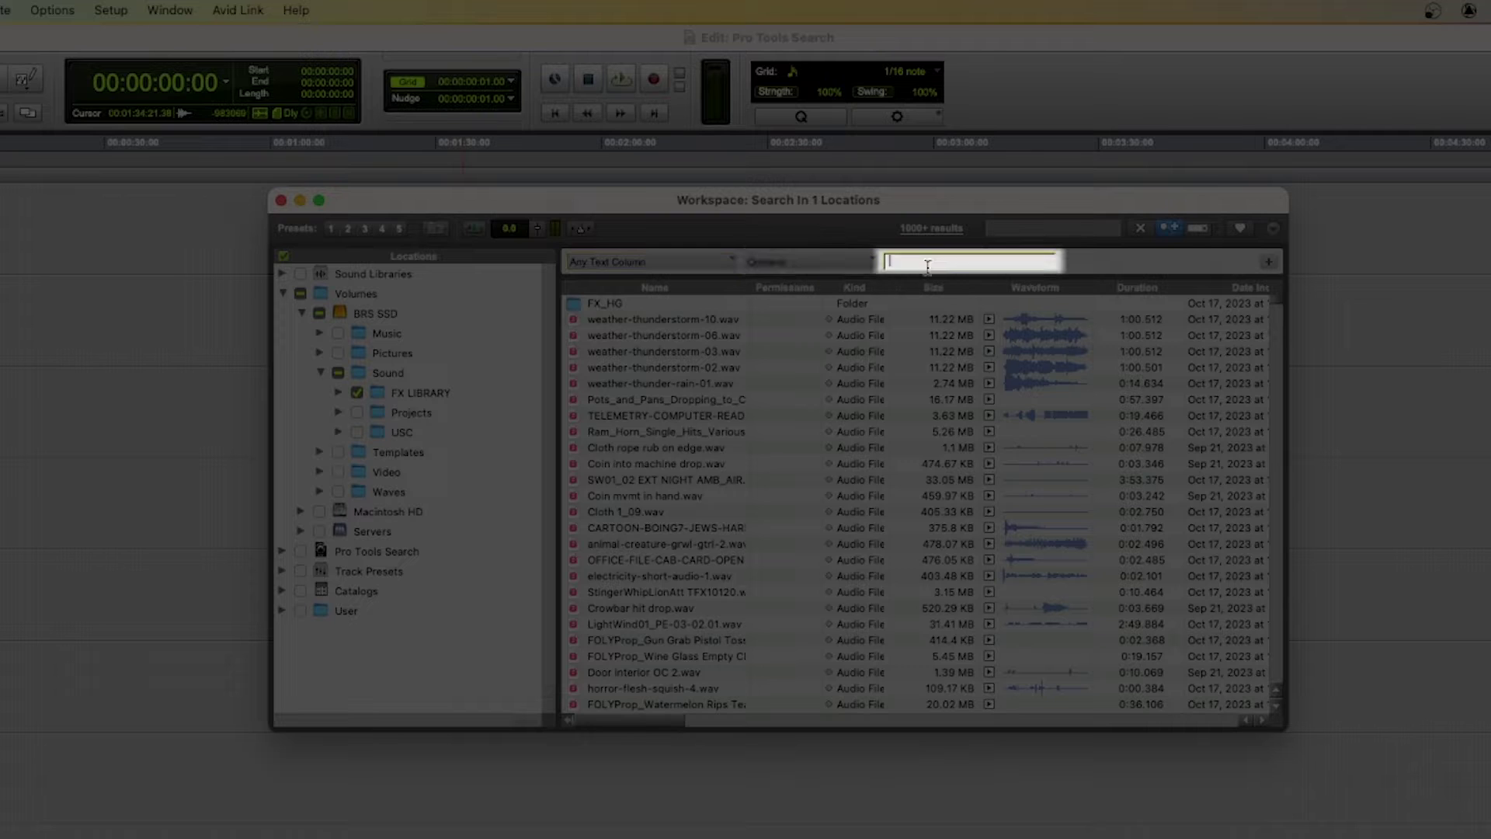
type("rain")
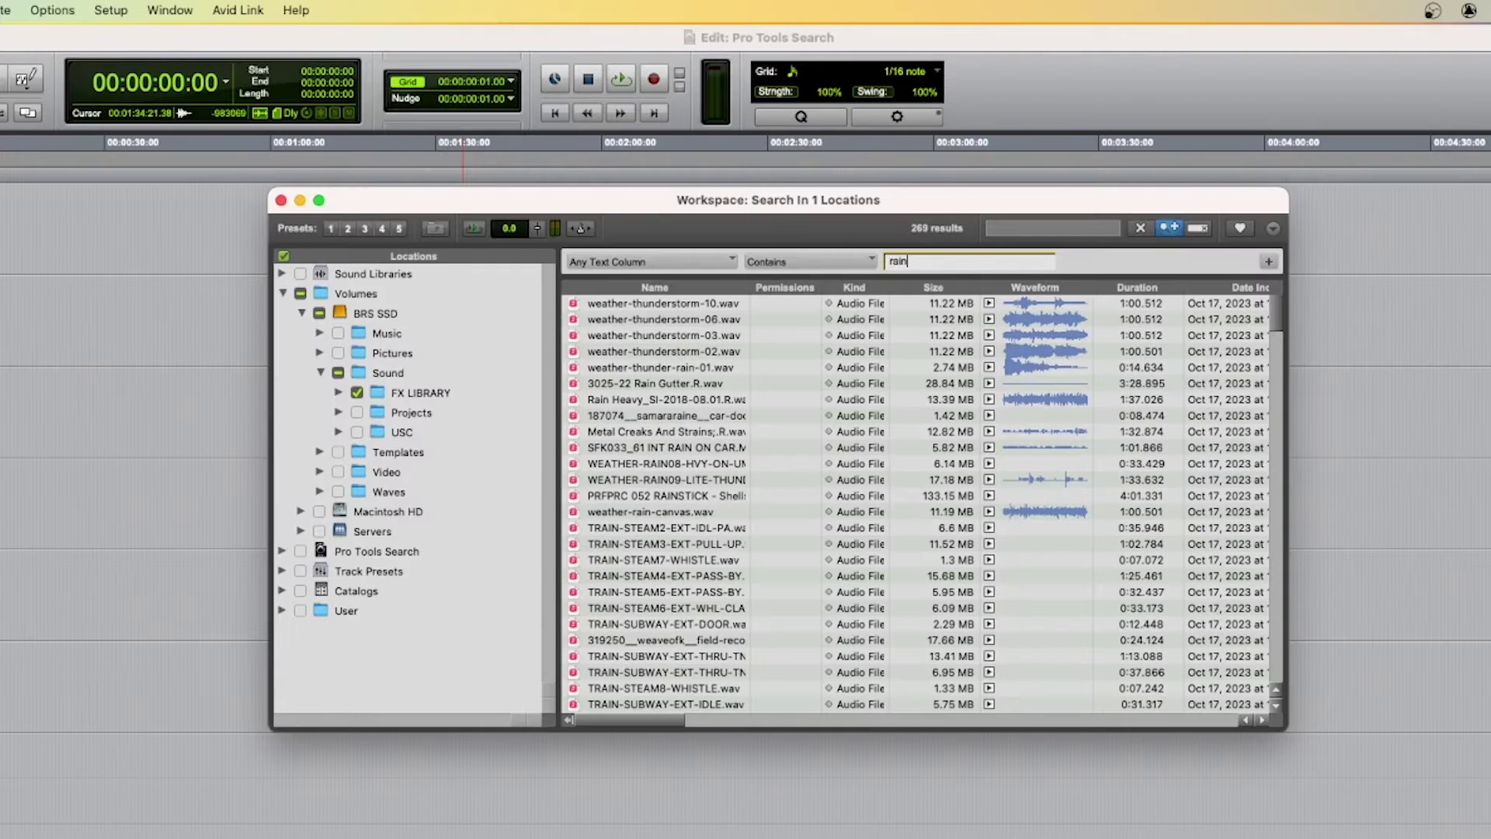
- Preview a heavy rain weather file from the results, then stop playback
scroll(777, 505, "down", 8)
left_click(717, 508)
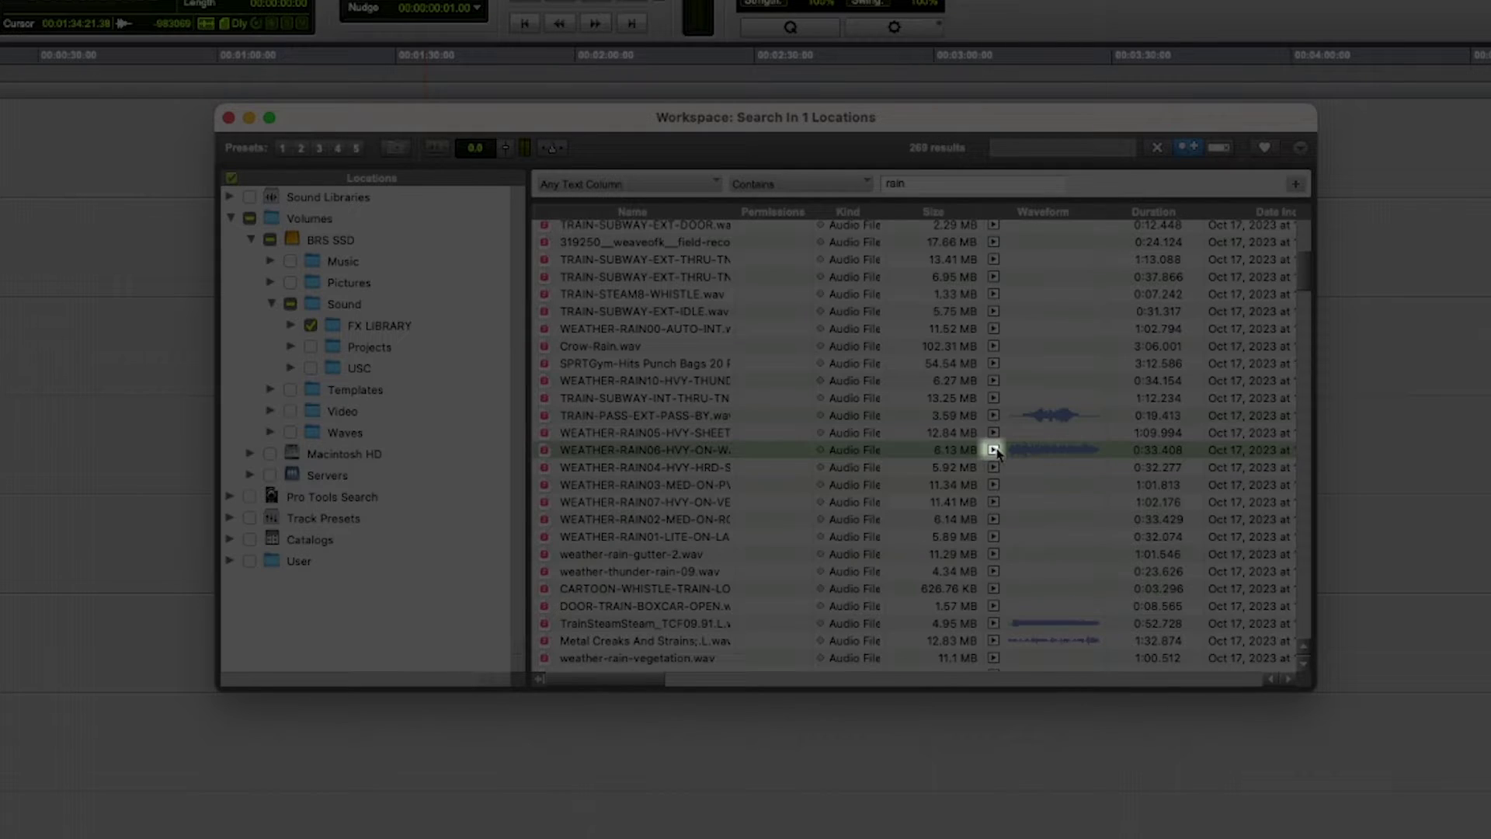
left_click(995, 450)
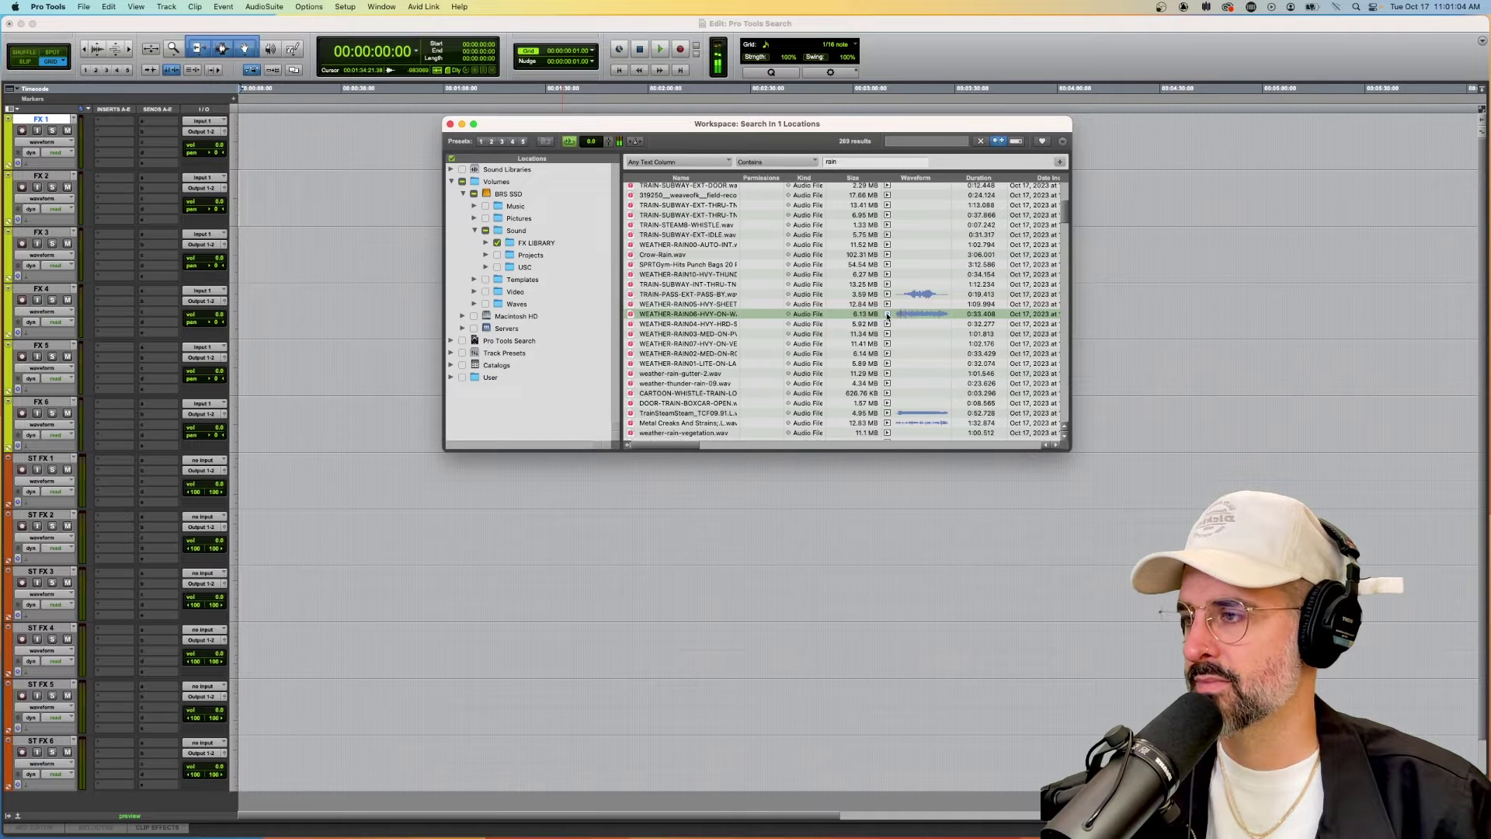
left_click(888, 315)
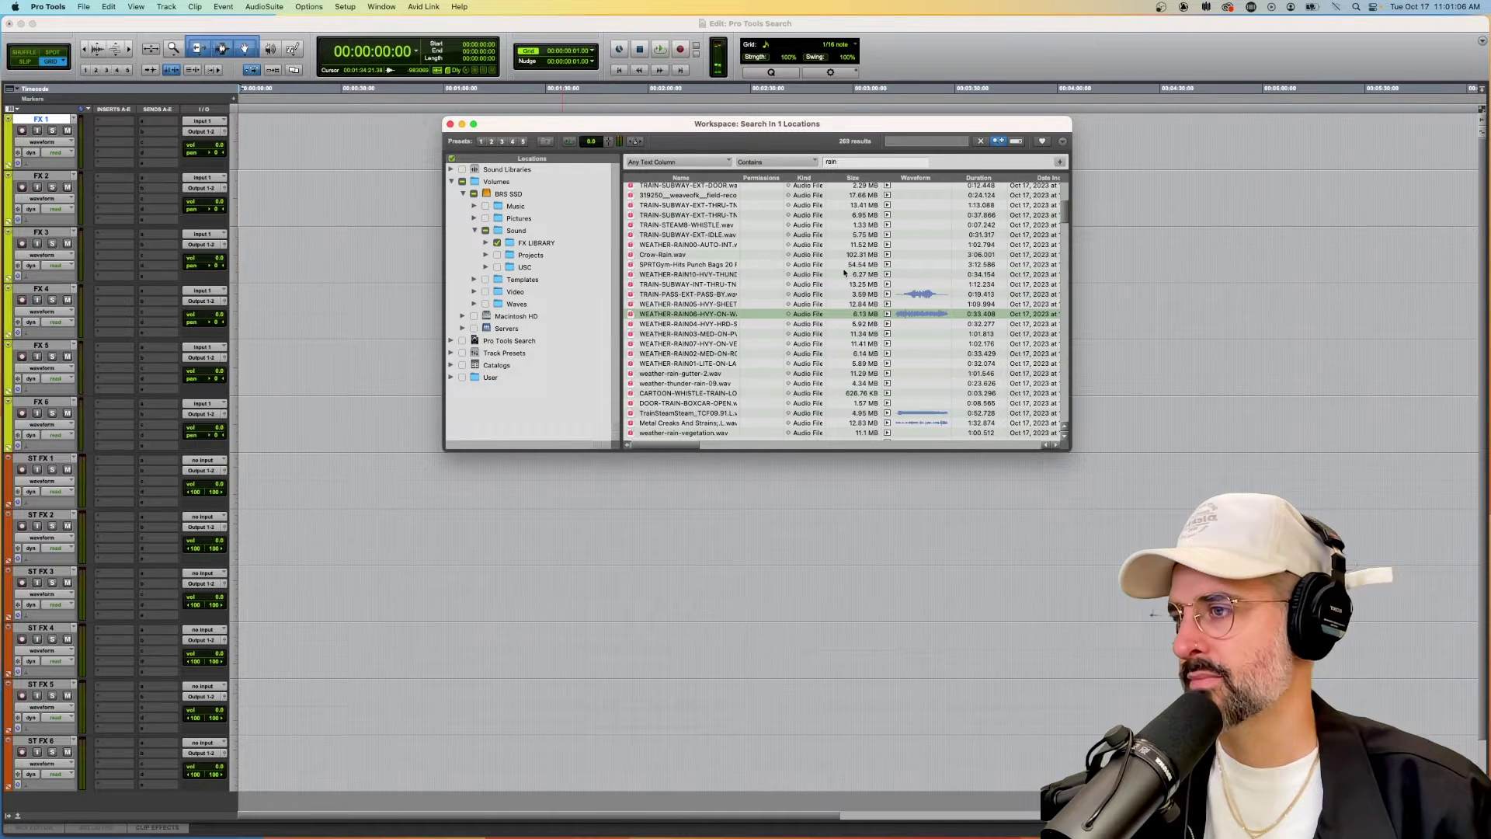
scroll(844, 272, "down", 5)
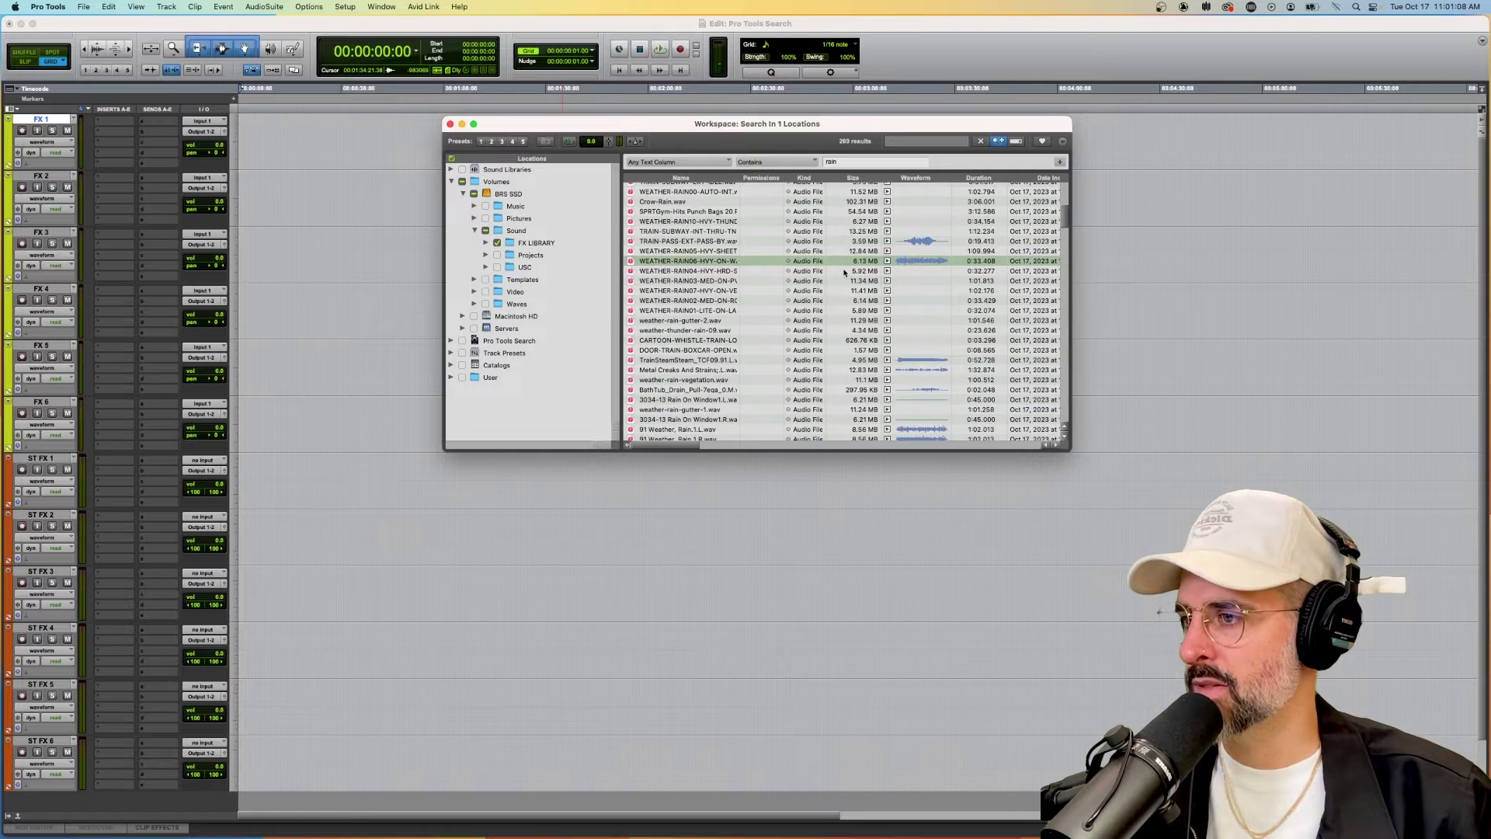
scroll(845, 272, "down", 5)
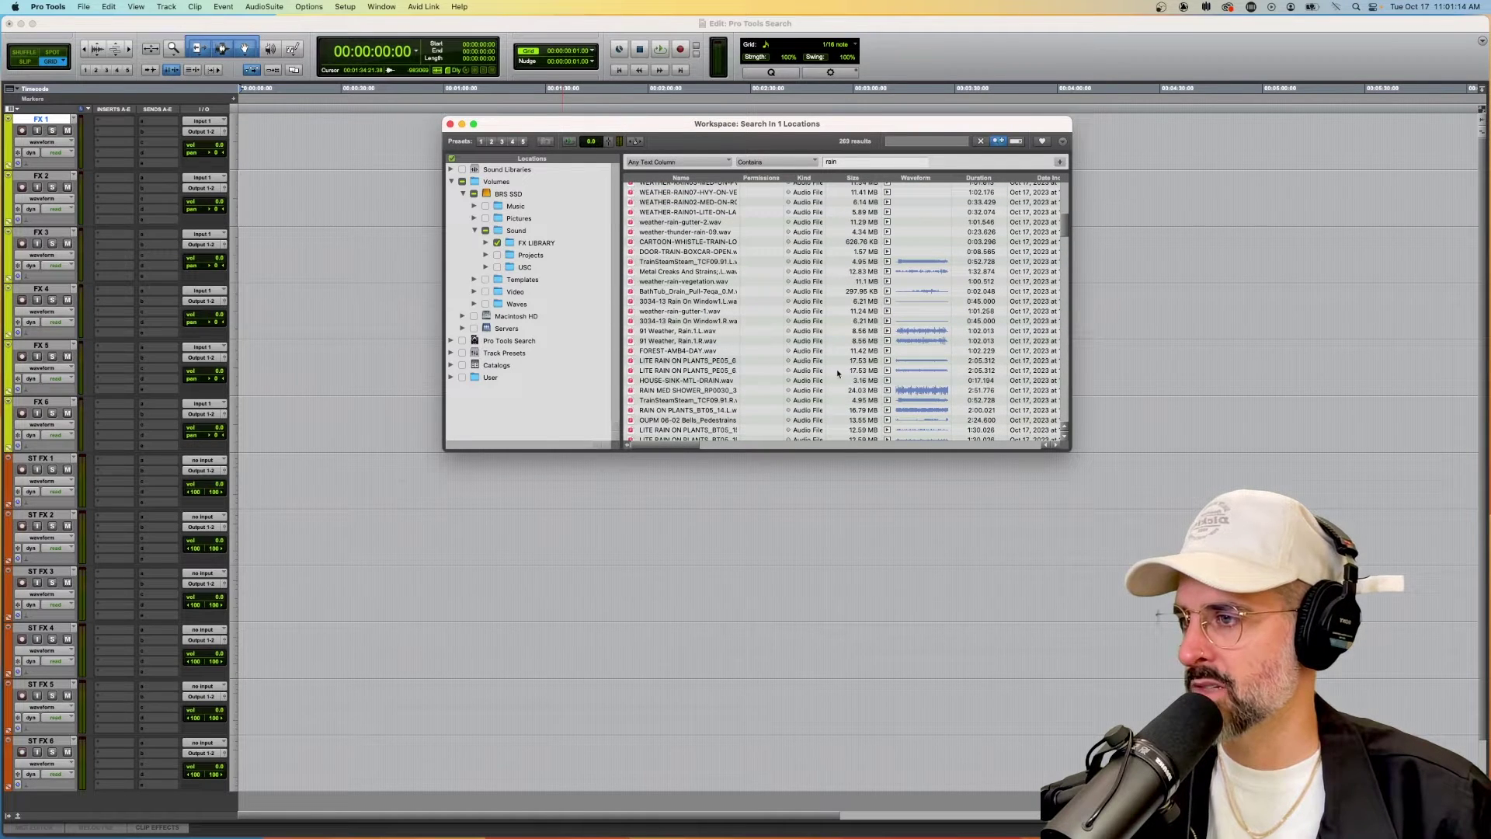
- Audition the LITE RAIN ON PLANTS files and drag the clip onto the ST FX 1 track
left_click(887, 361)
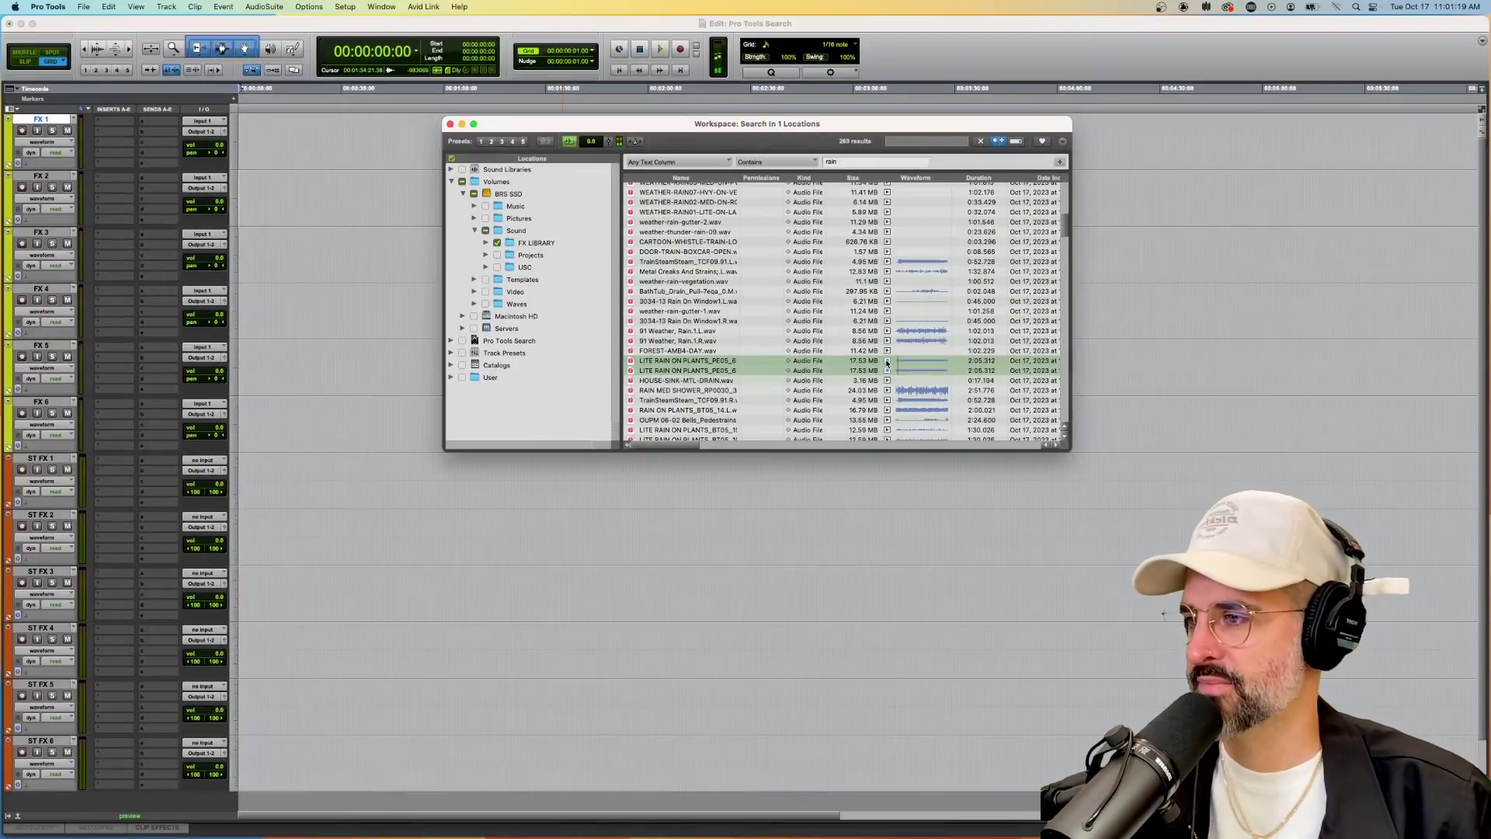
left_click(887, 362)
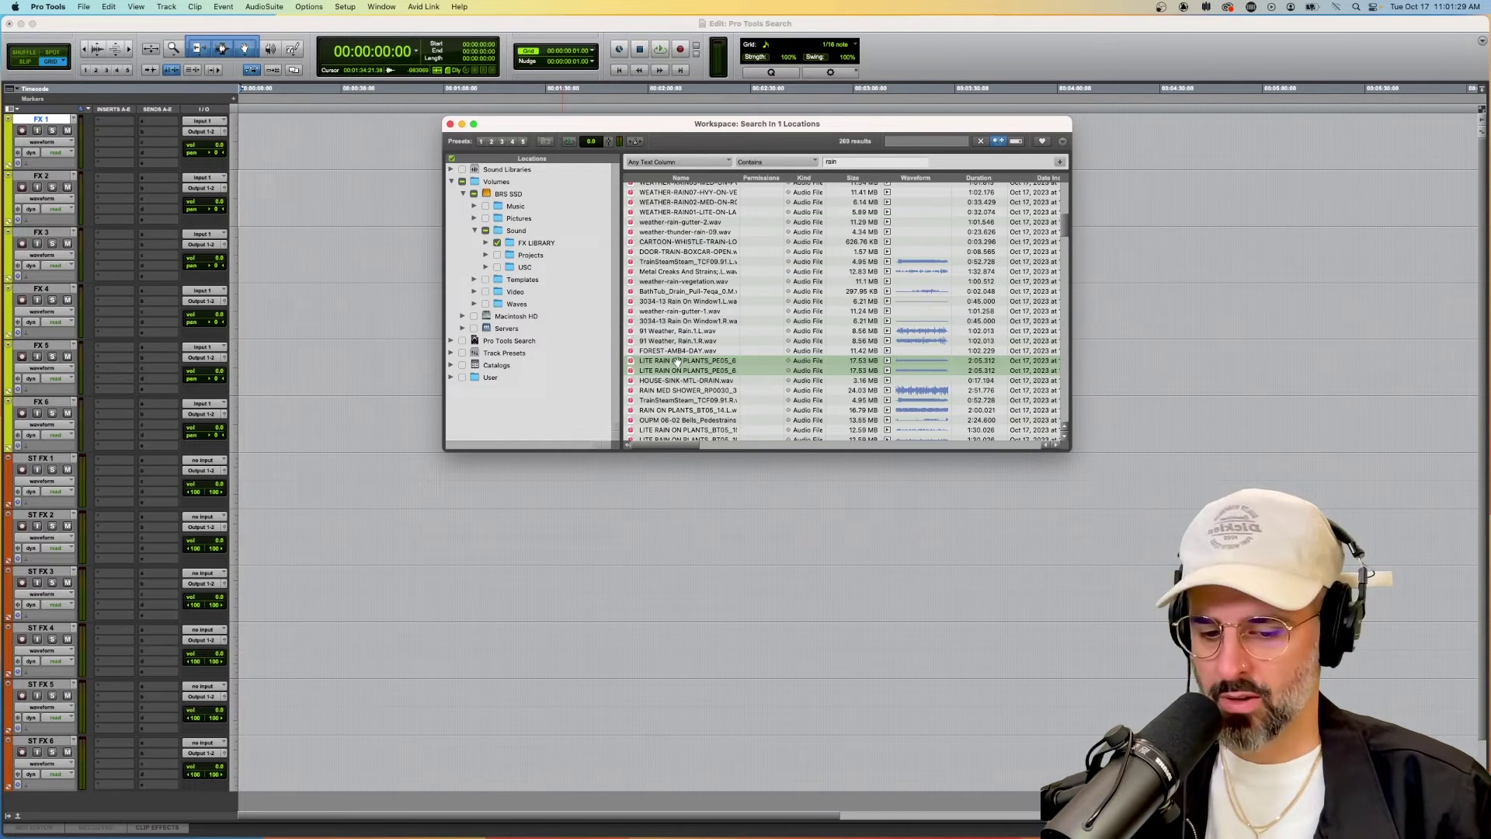
left_click_drag(677, 362, 295, 475)
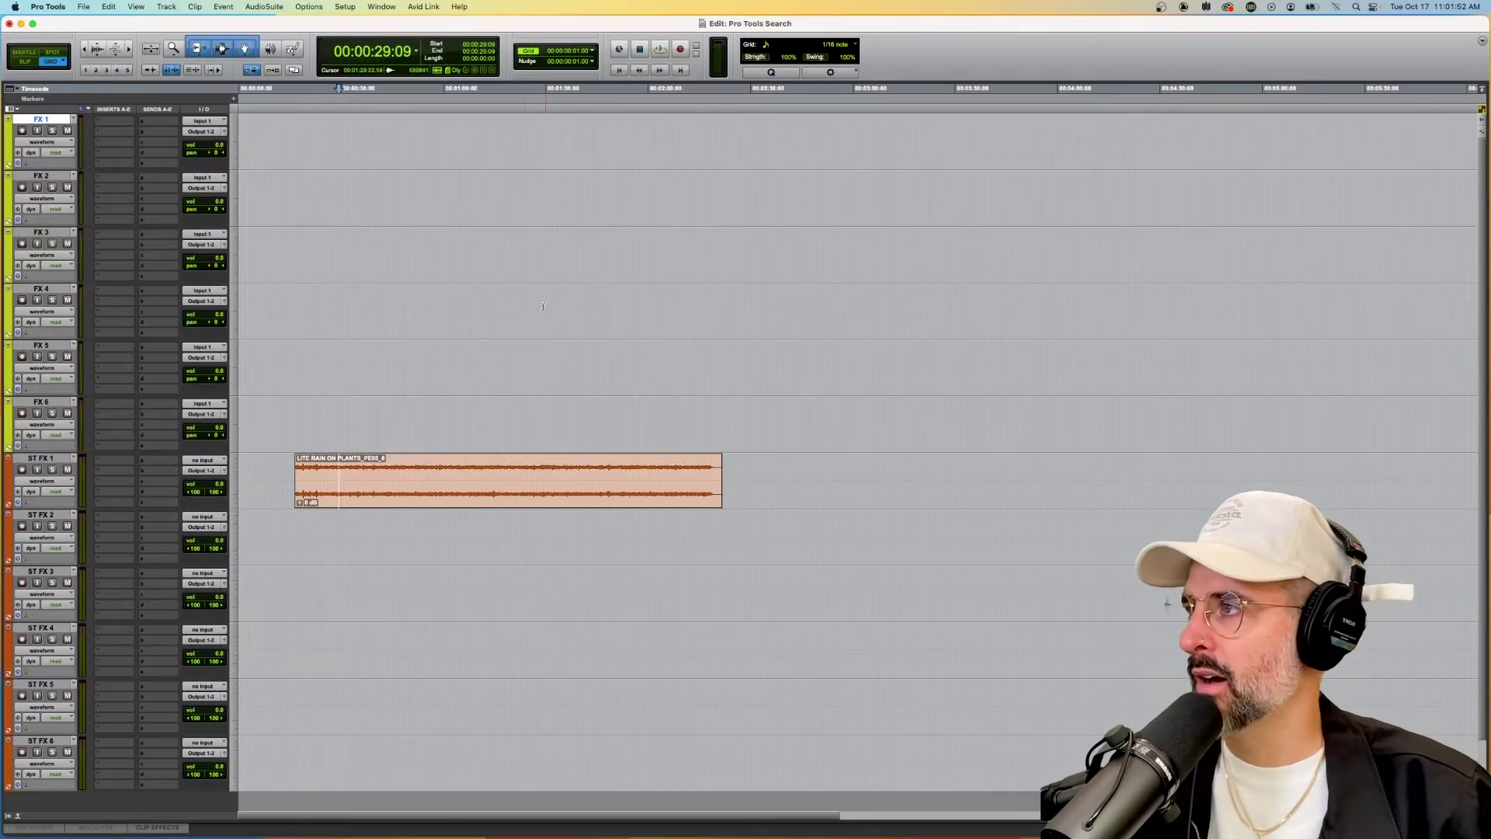
- Bring the rain search workspace to the front and move it to the right side
left_click(374, 6)
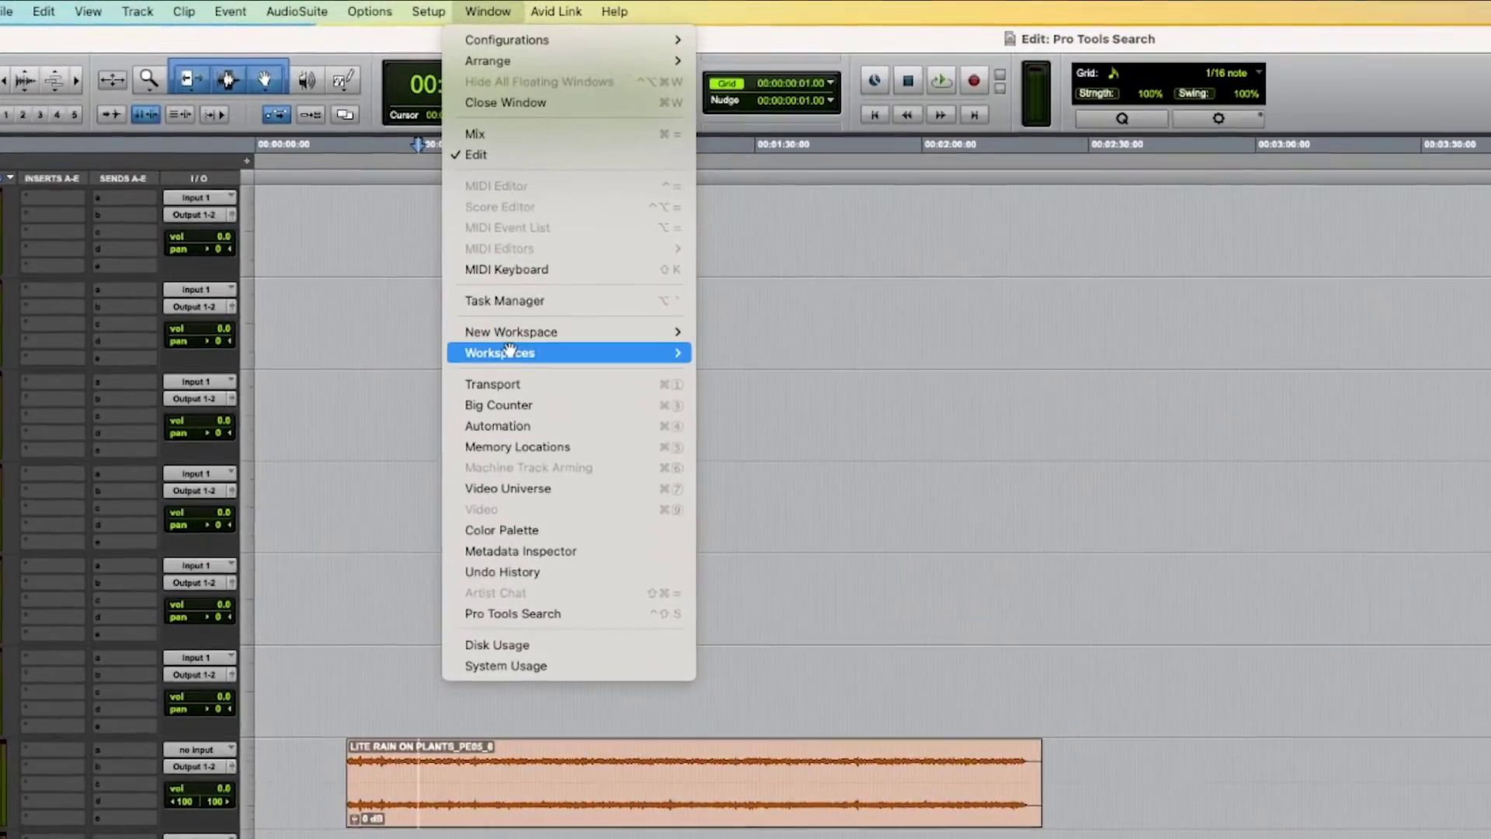
mouse_move(507, 351)
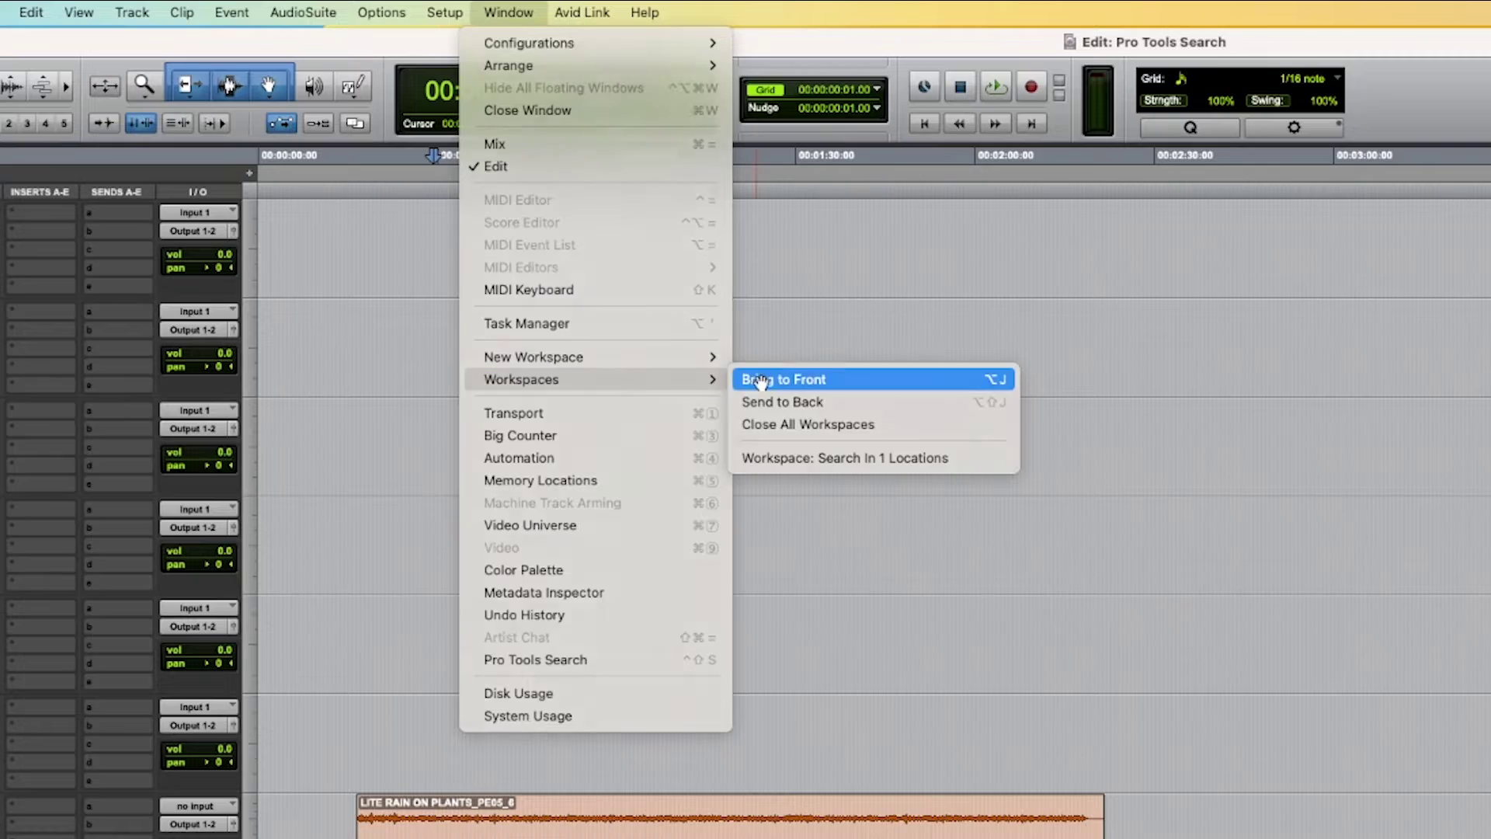
left_click(760, 381)
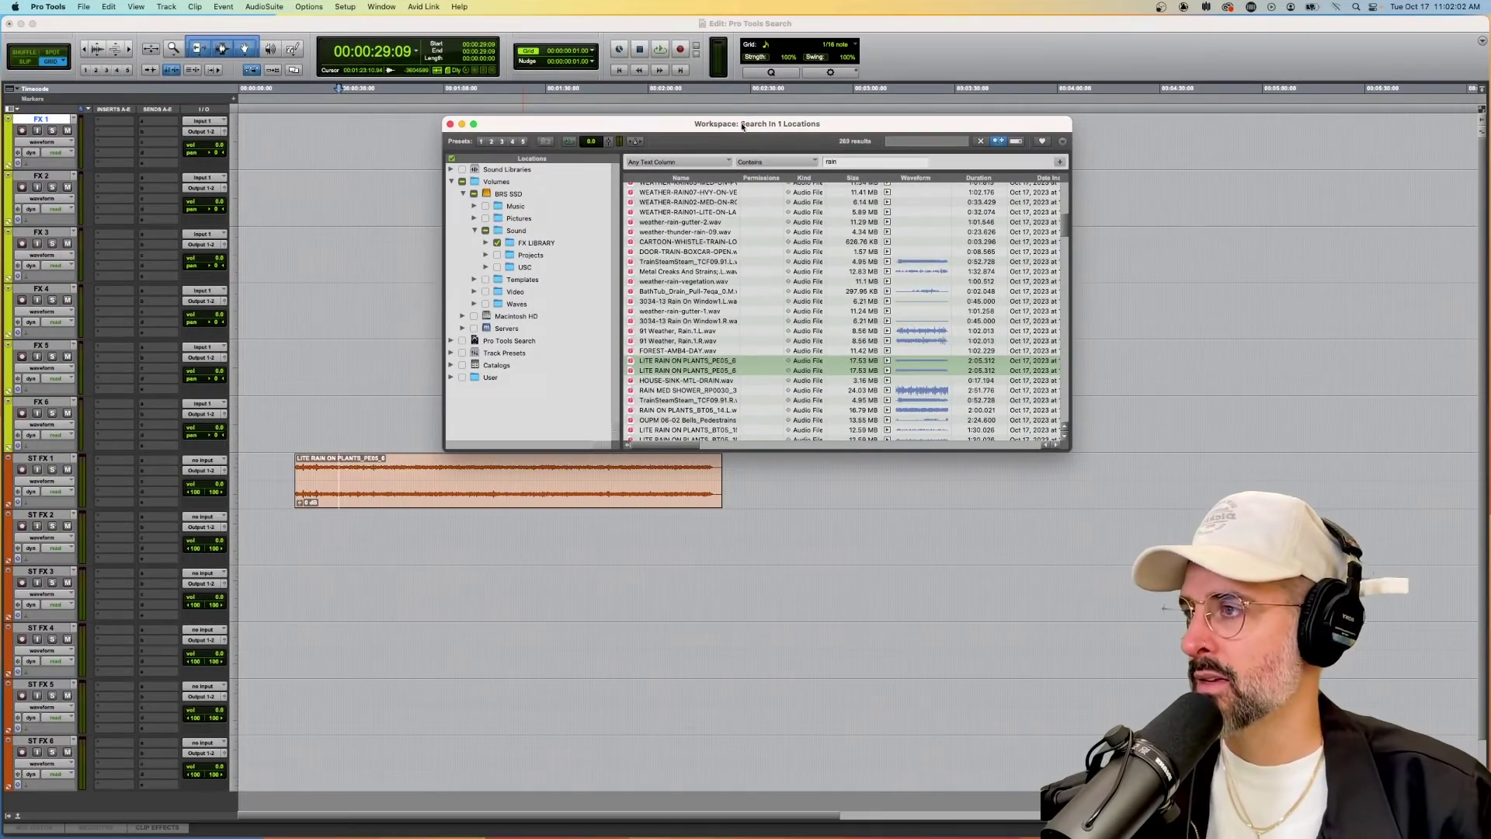
left_click_drag(743, 126, 1176, 125)
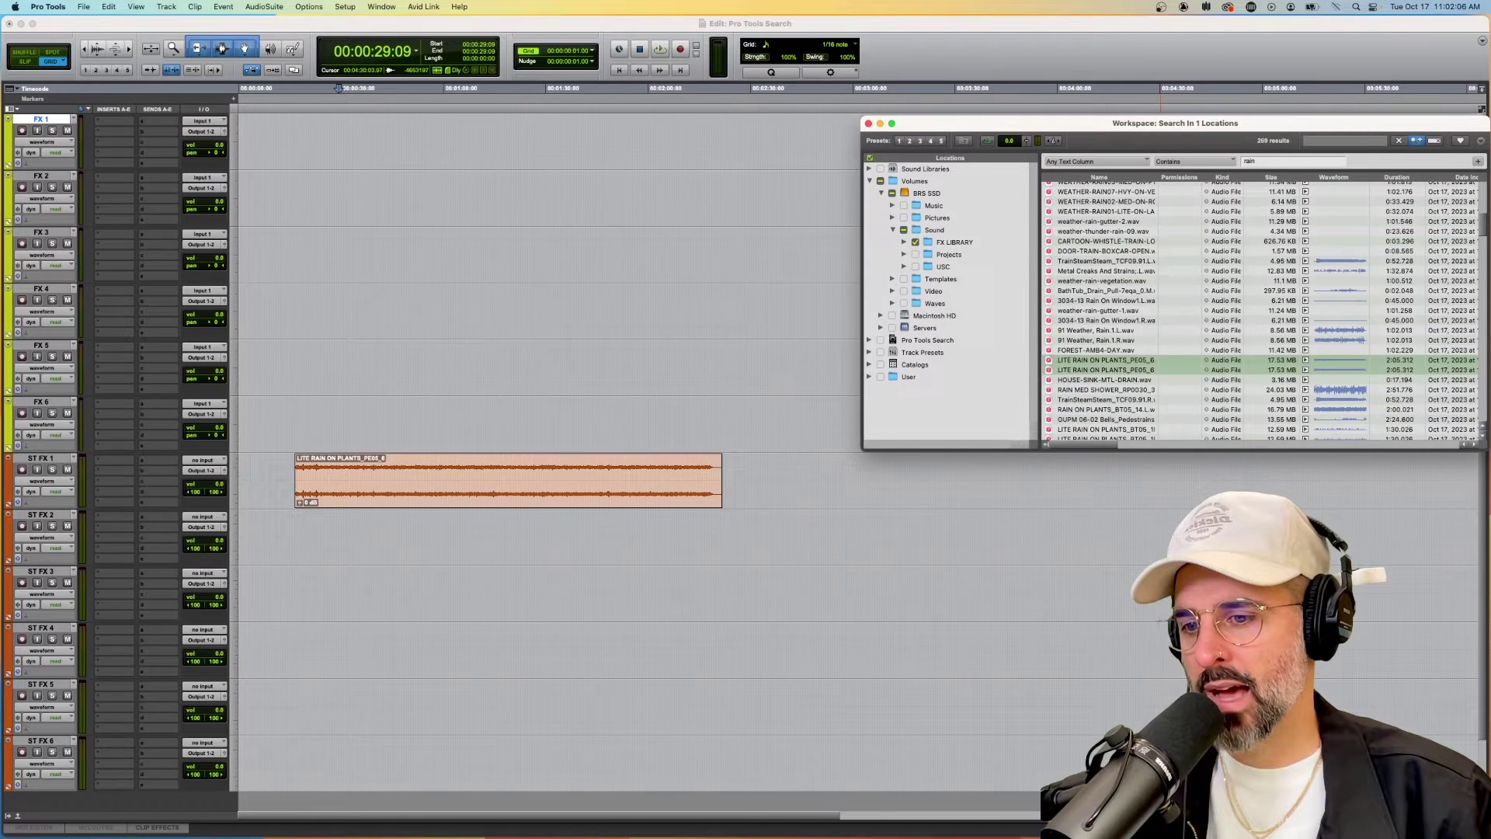
- Narrow the edit window and toggle the workspace between behind and in front
left_click(1487, 621)
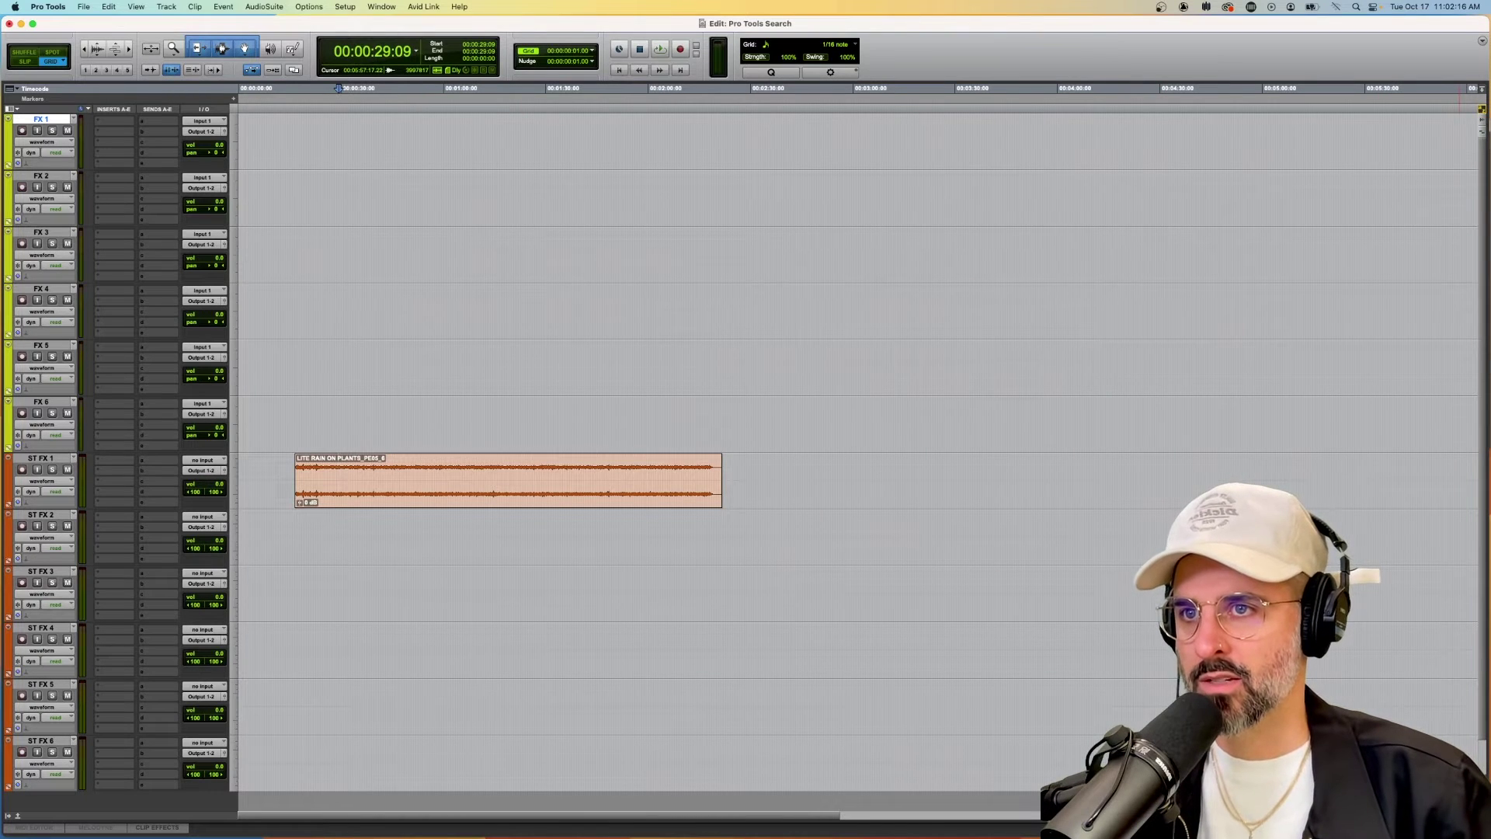
left_click_drag(1486, 621, 1470, 621)
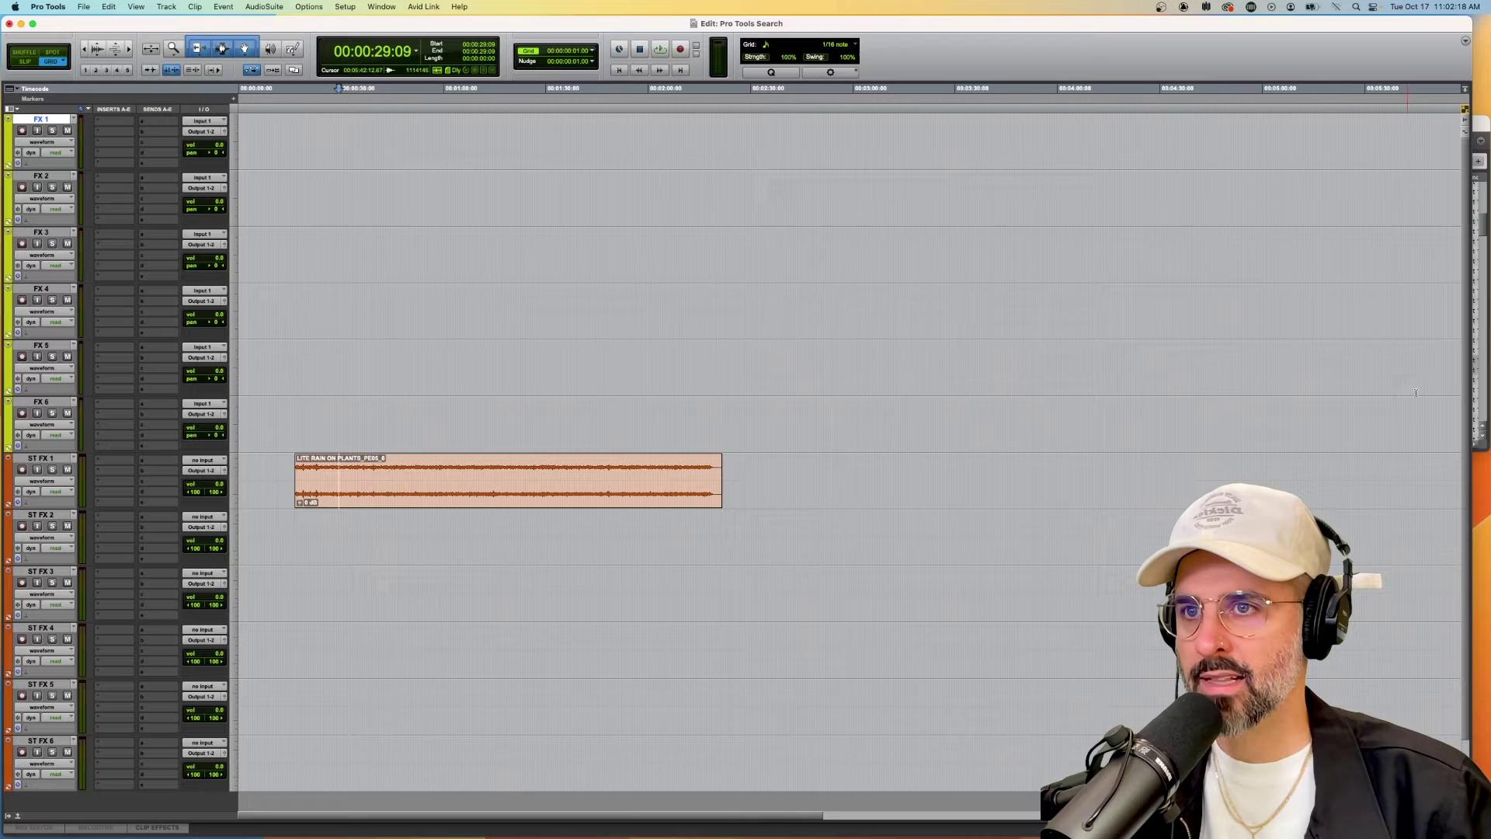
left_click(1478, 118)
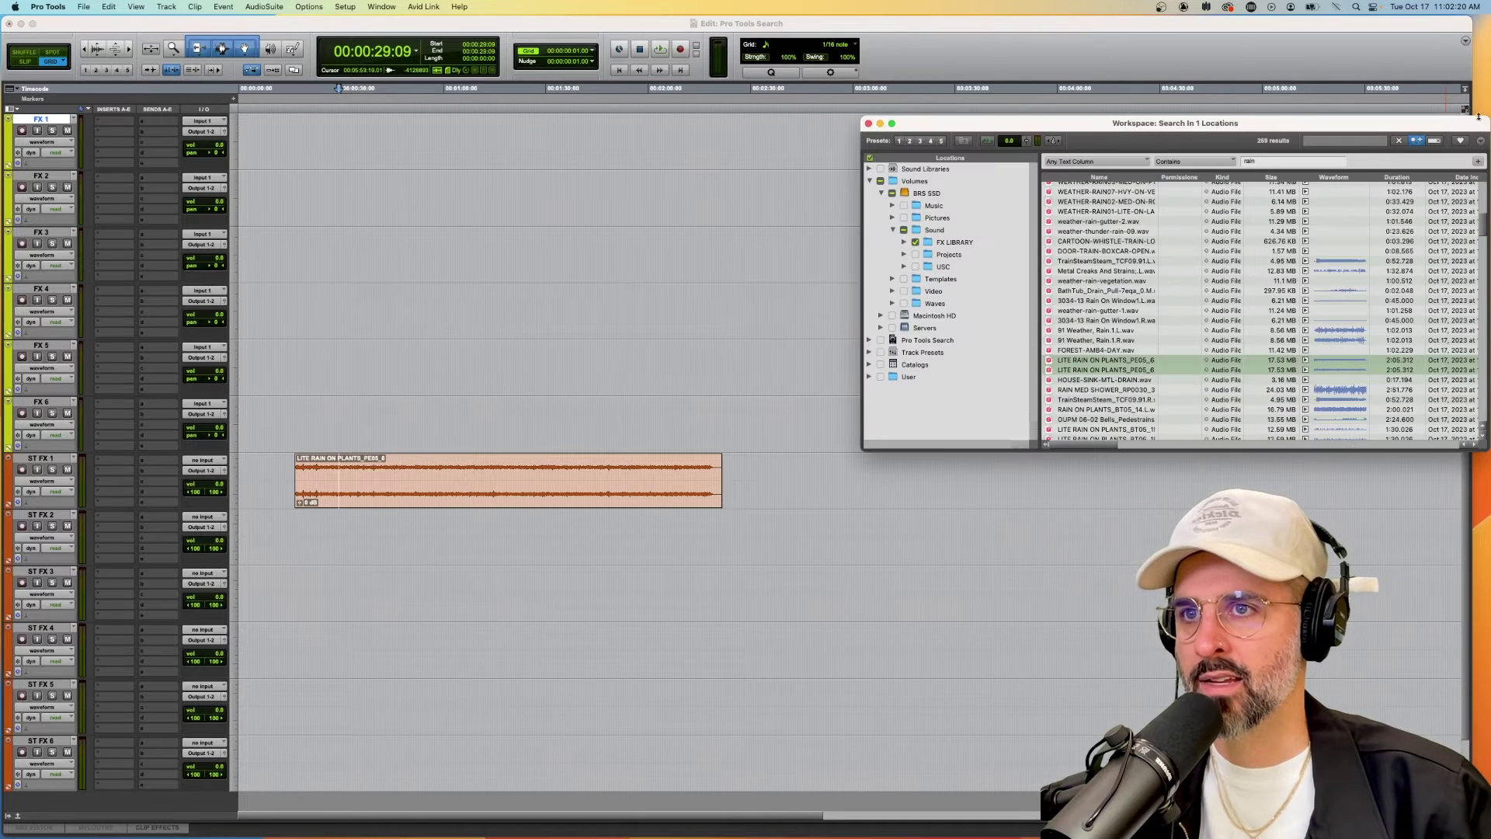
left_click(1460, 109)
left_click(1484, 136)
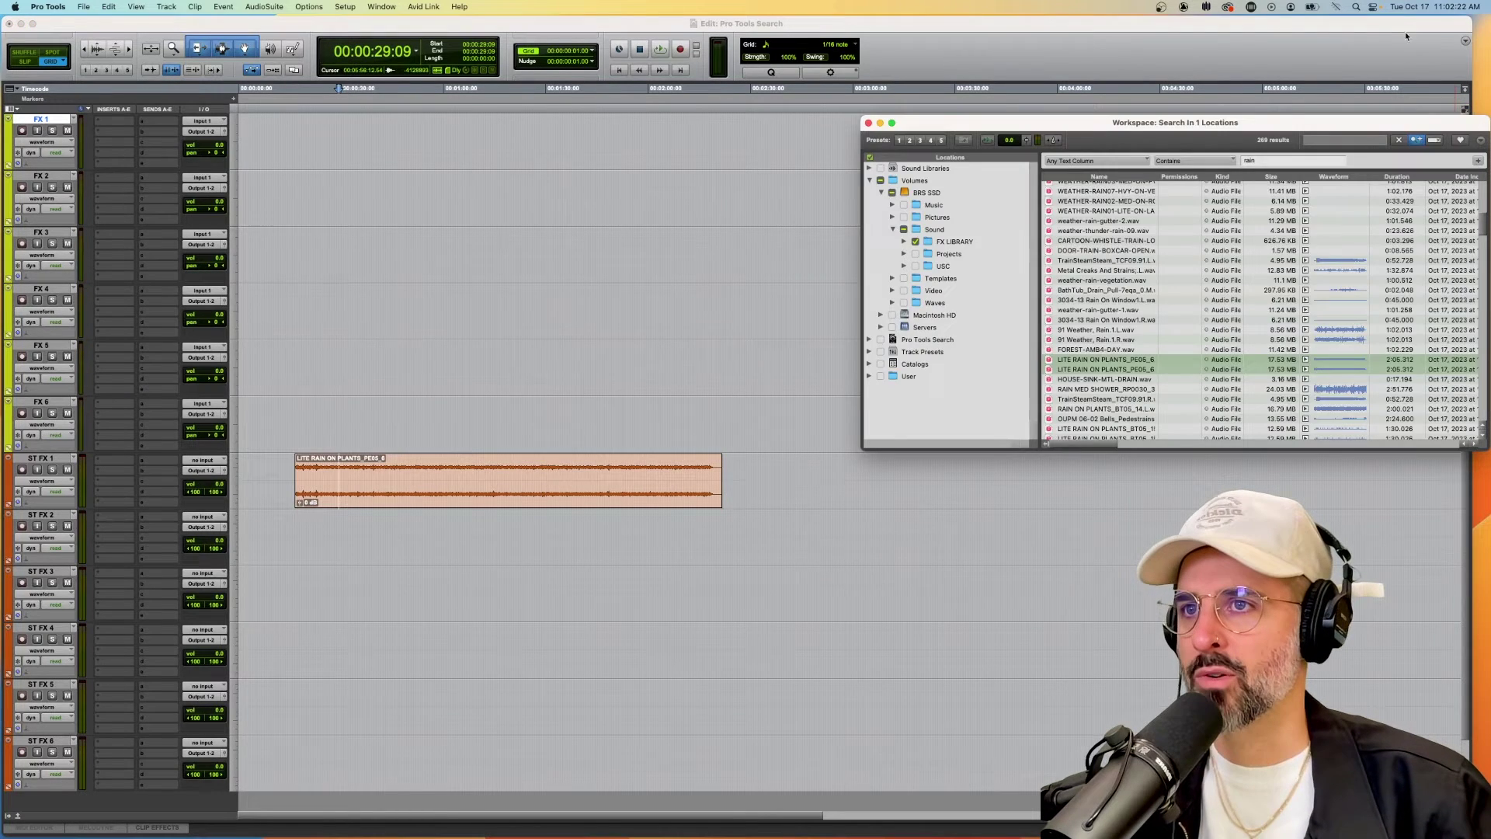
left_click(1406, 35)
left_click(1482, 132)
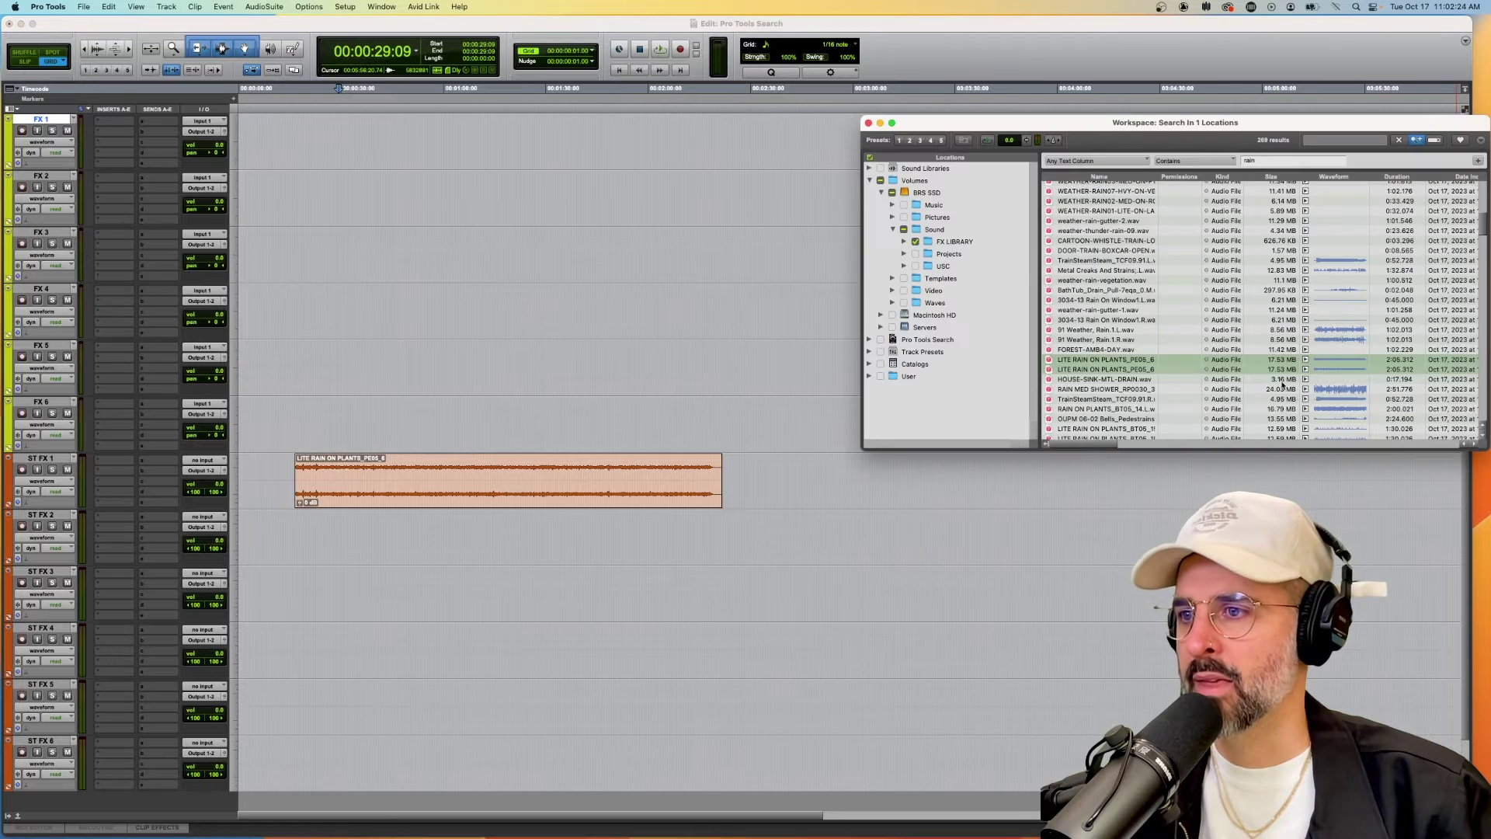
- Preview the RainHeavyOnPlantsB result and drag it toward the Edit window tracks
scroll(1155, 347, "down", 2)
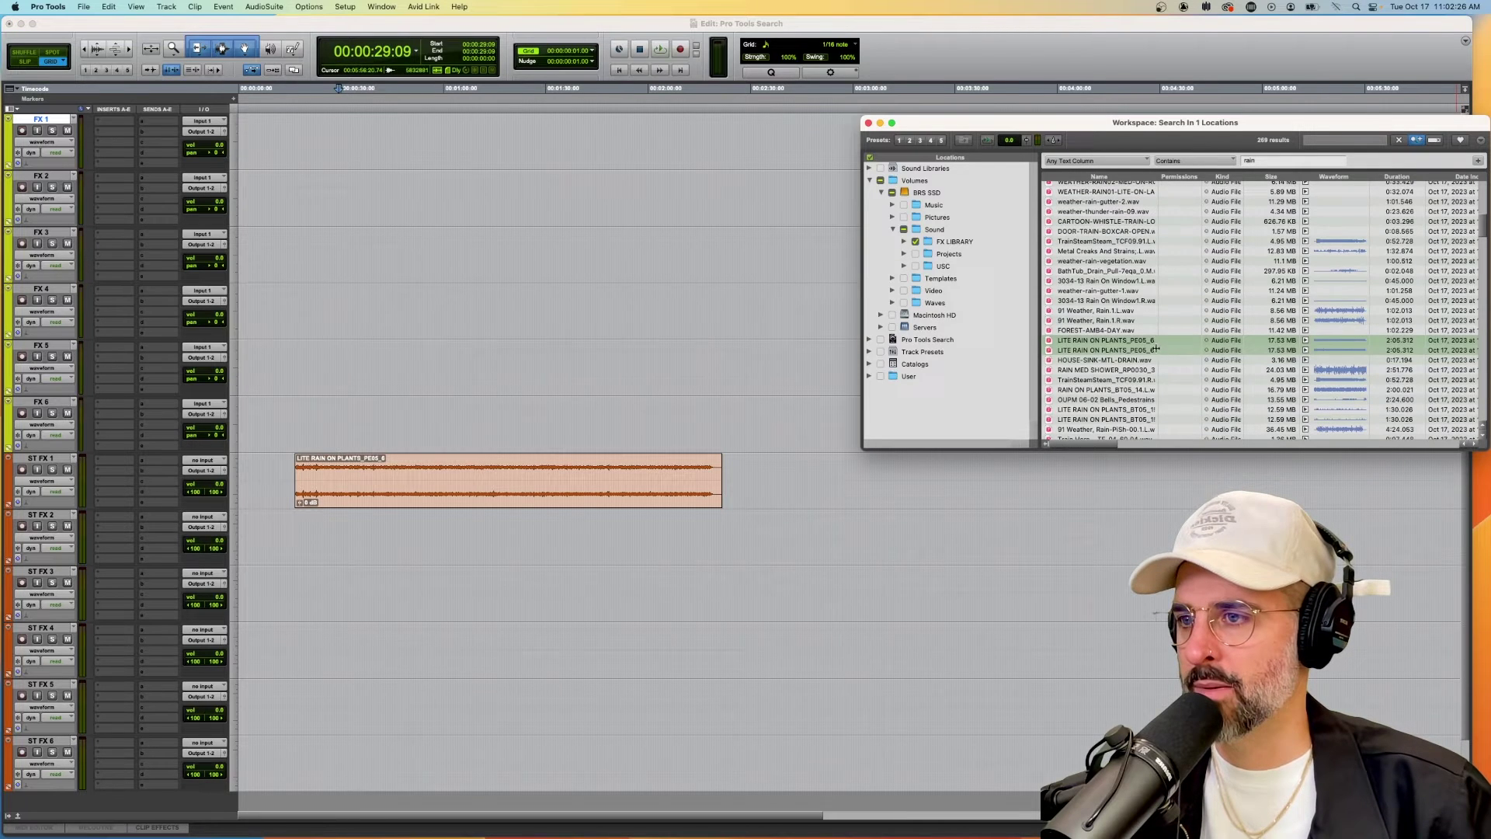
scroll(1170, 362, "down", 4)
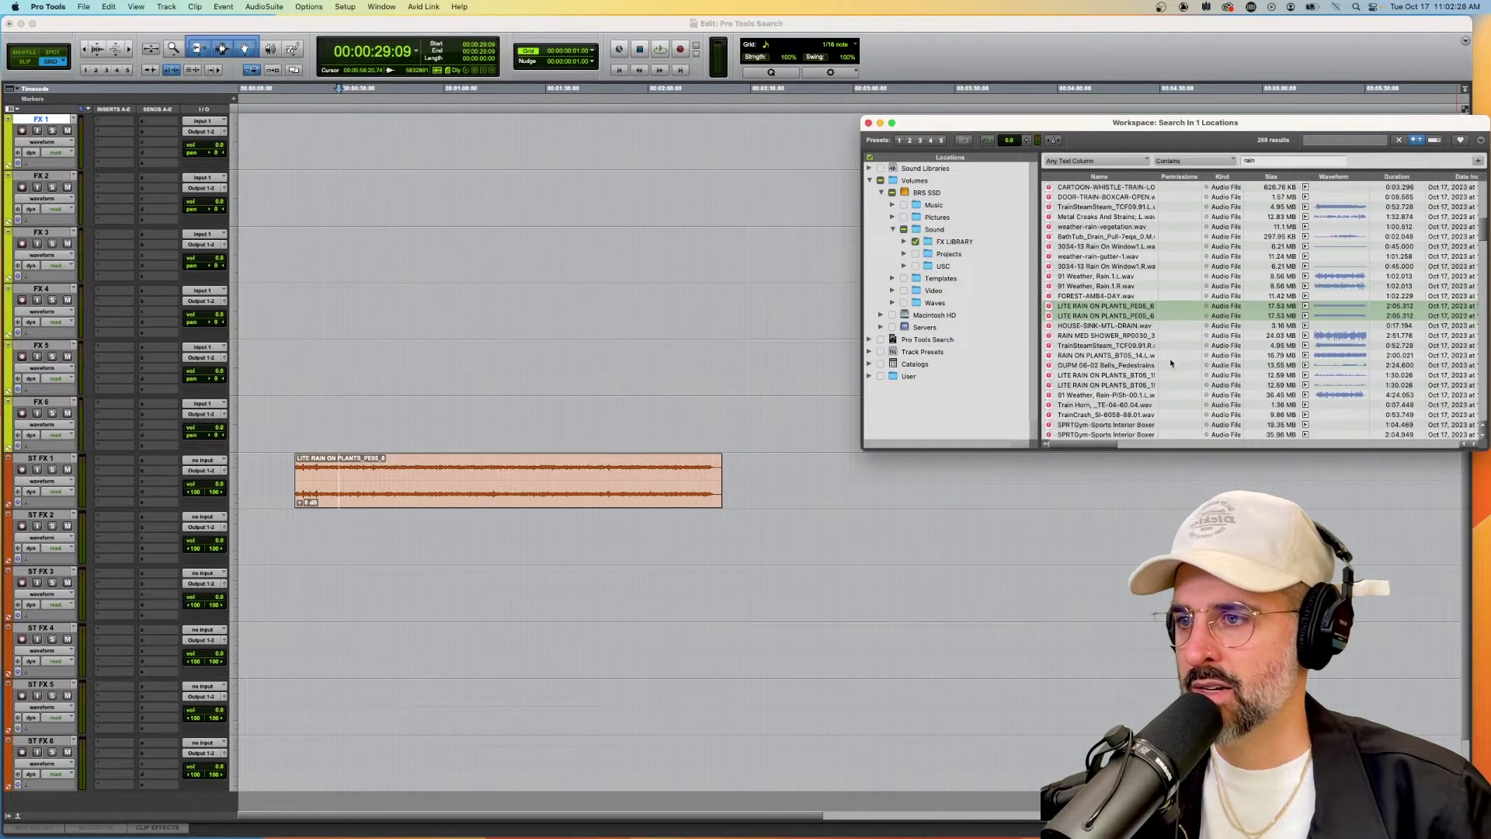
scroll(1170, 363, "down", 5)
left_click(1305, 387)
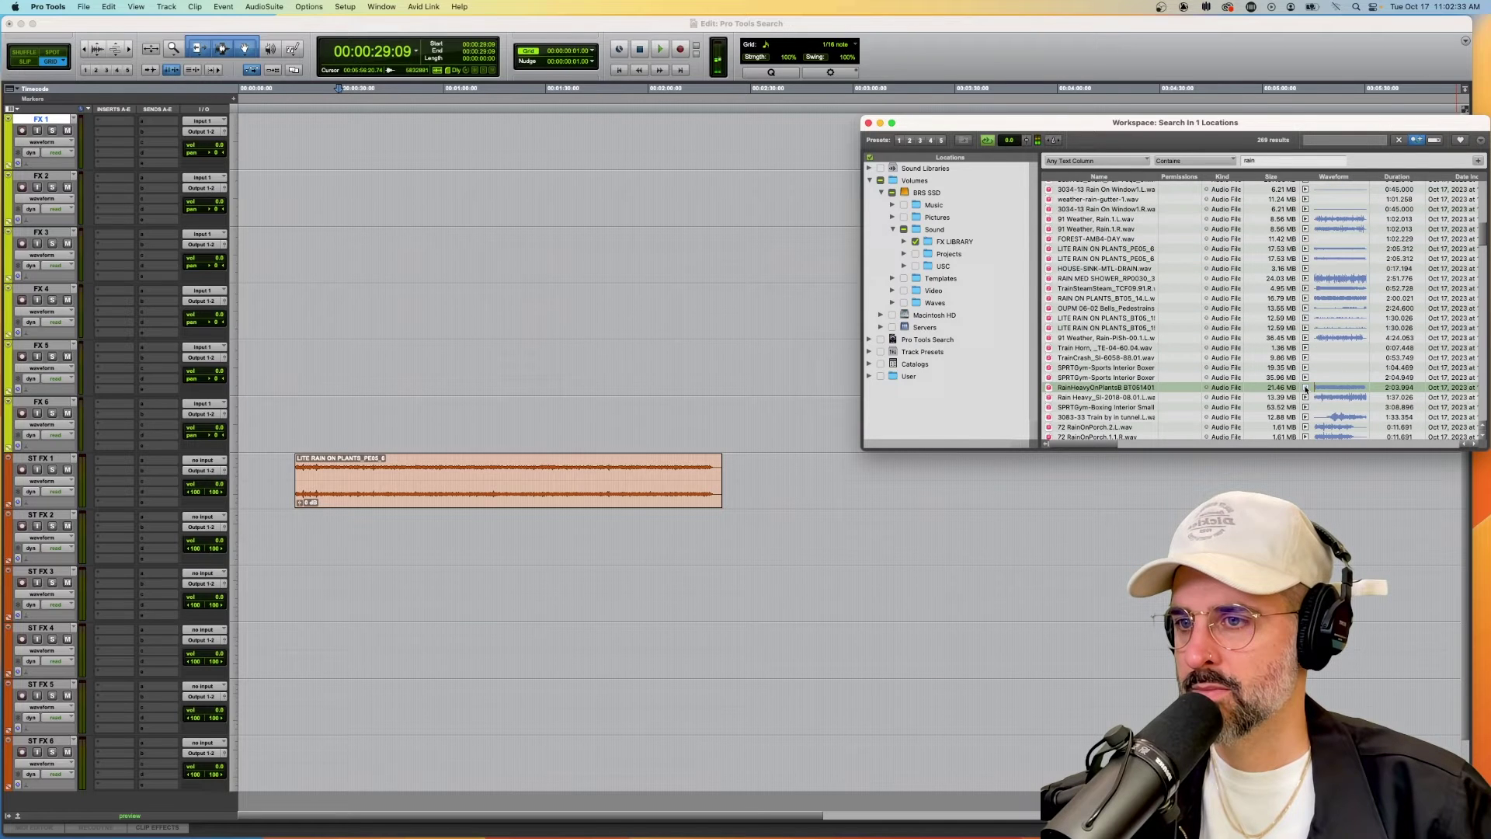
left_click(1306, 388)
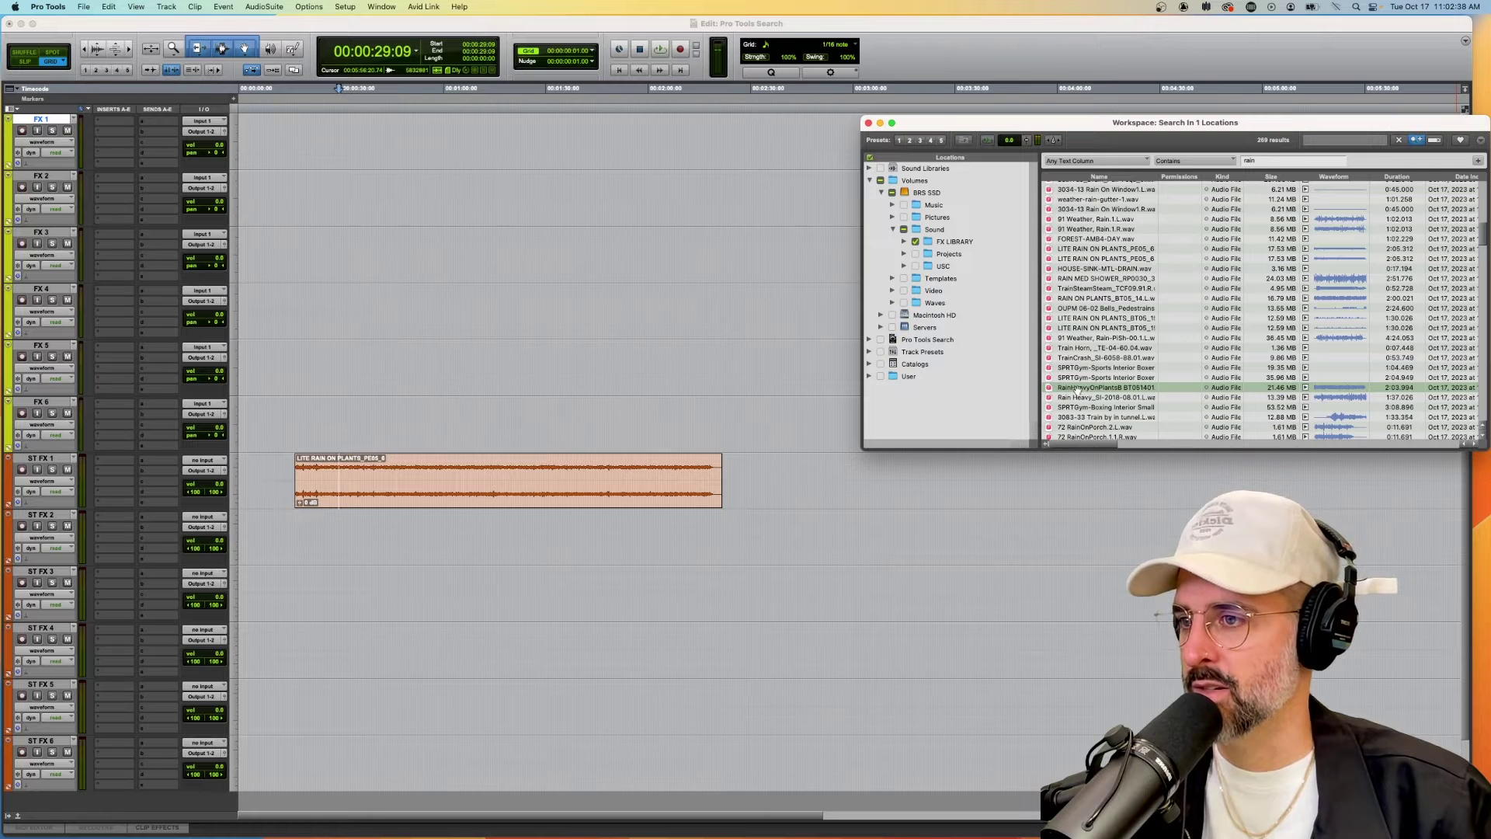
left_click_drag(1077, 392, 294, 262)
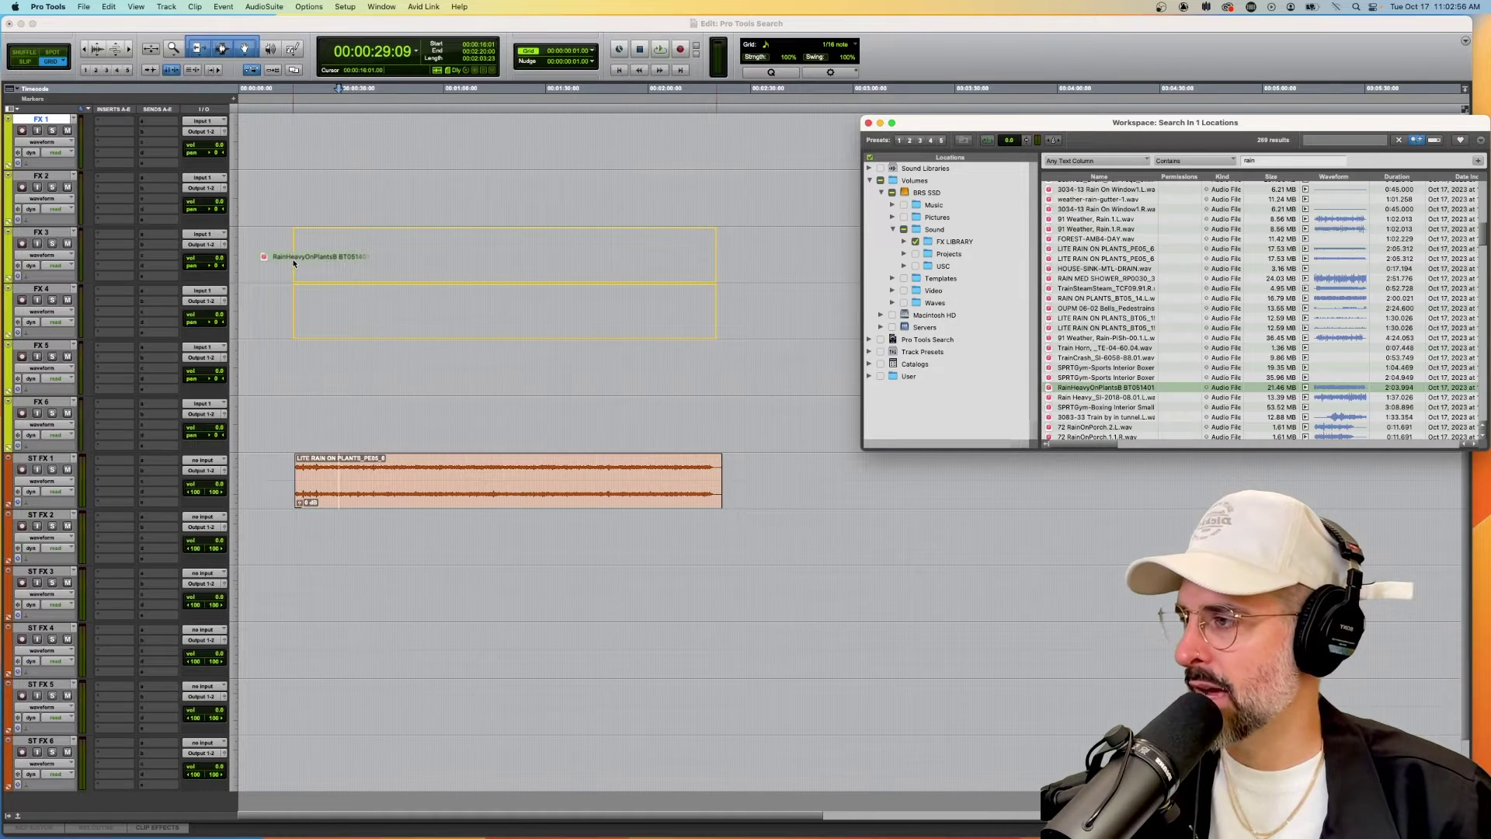
- Drop RainHeavyOnPlantsB at about 18 seconds so its .L and .R clips land on FX 2 and FX 3
left_click_drag(294, 262, 294, 539)
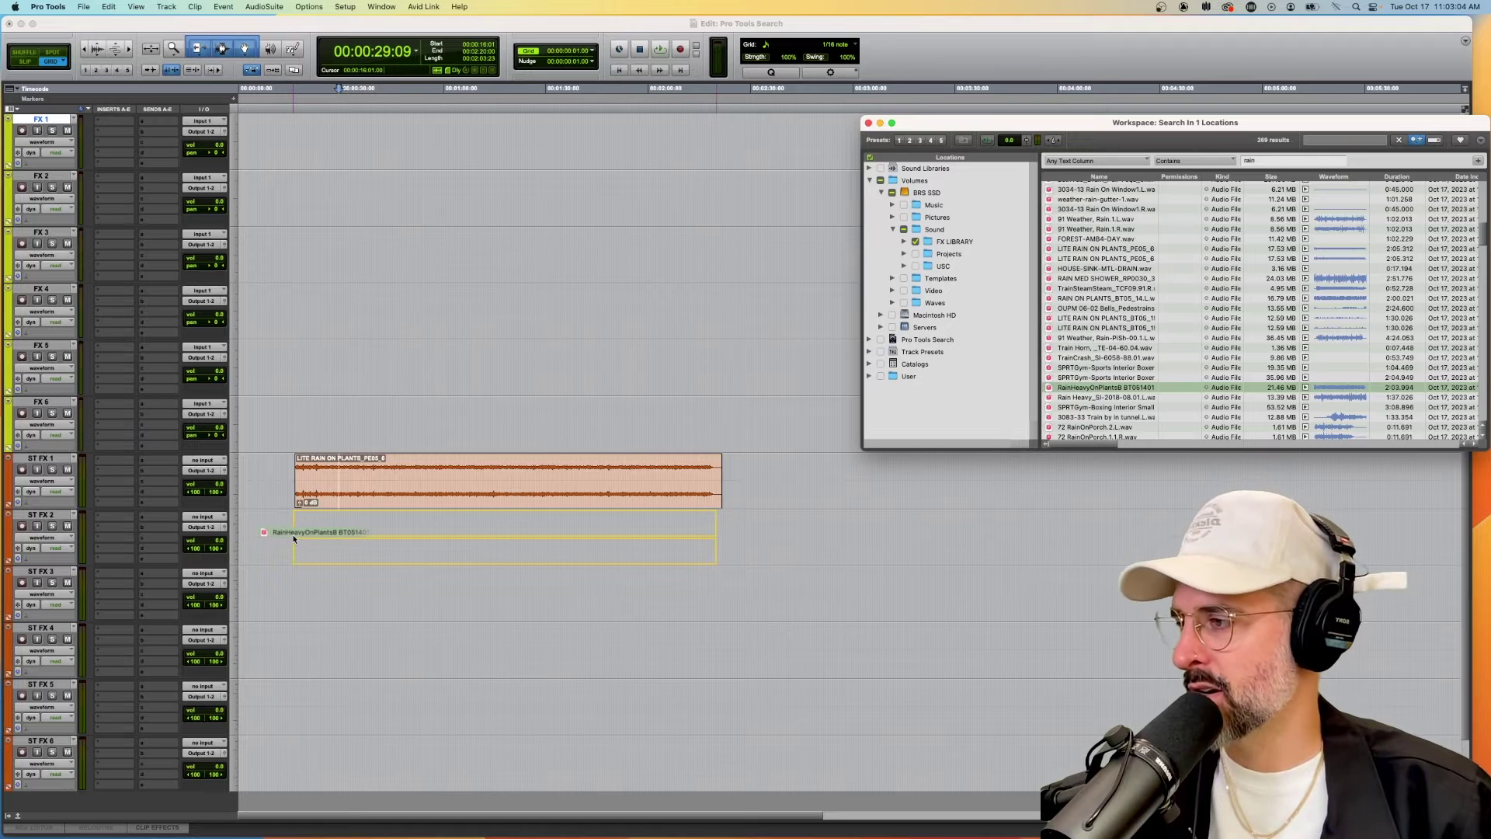
left_click_drag(294, 538, 302, 187)
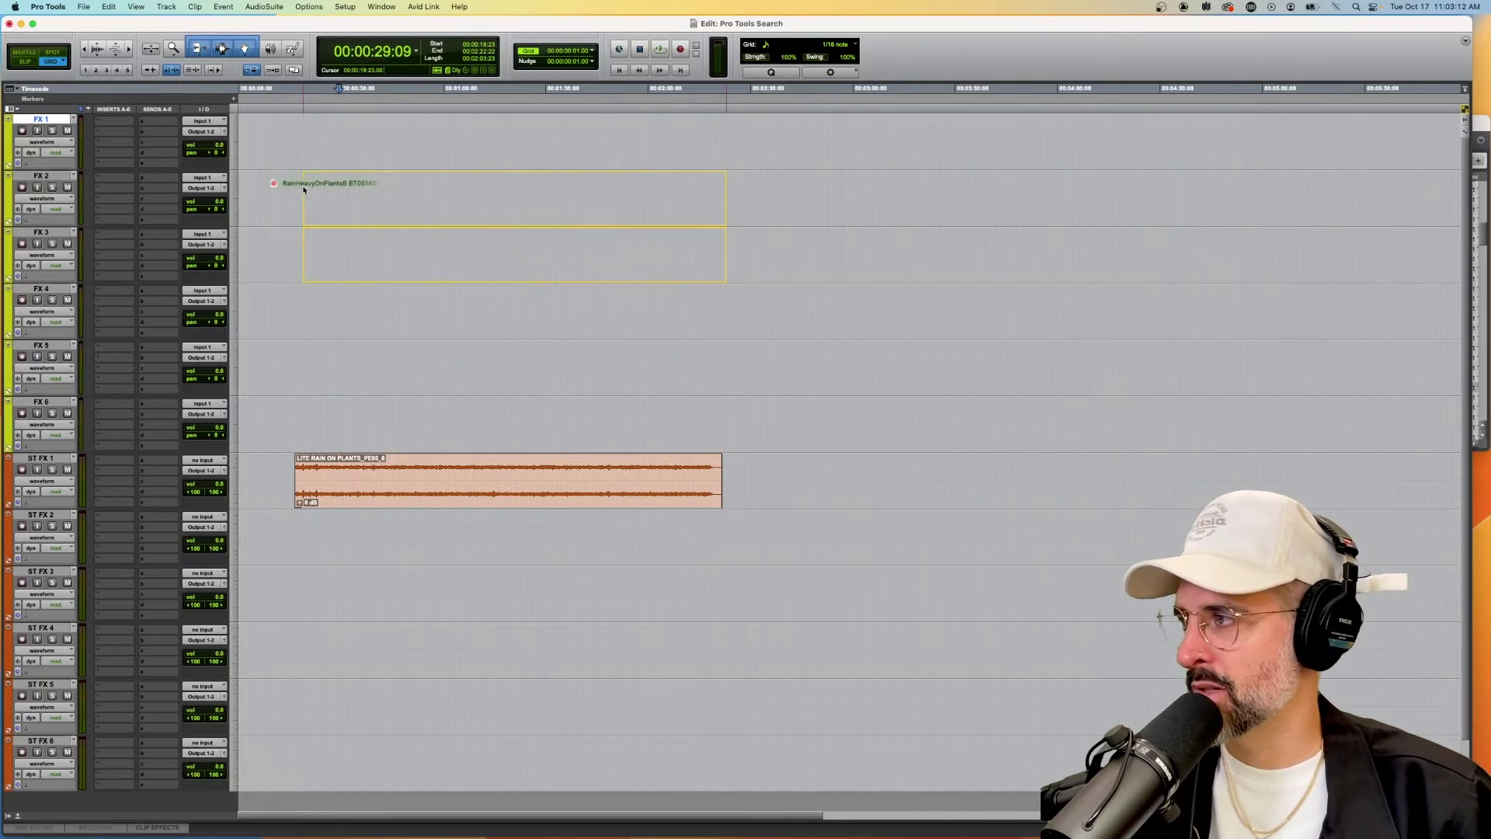
left_click(404, 299)
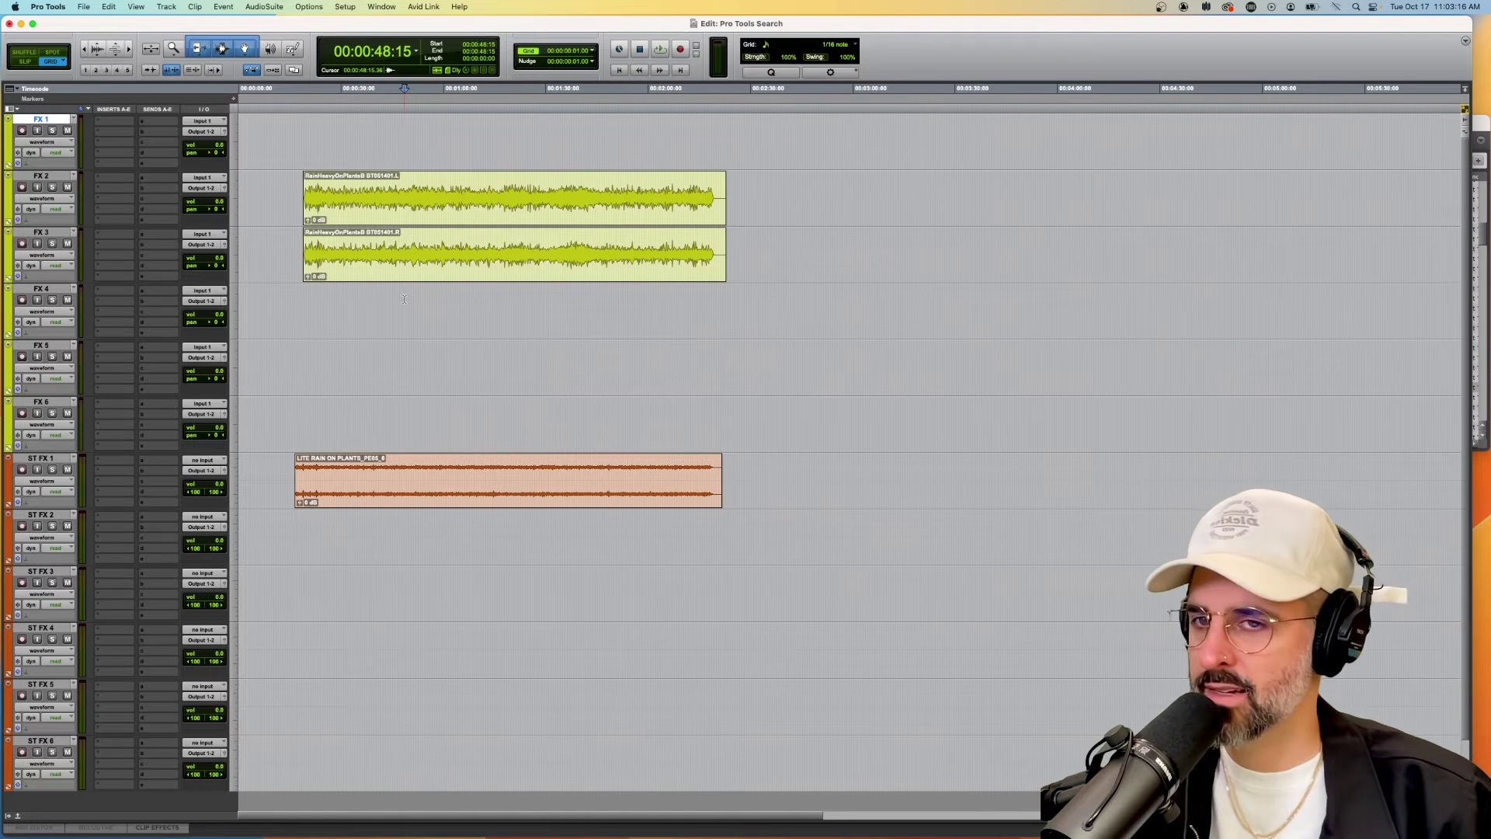
- Delete the .R clip on FX 3 and trim both rain clips to matching starts and ends
left_click(466, 269)
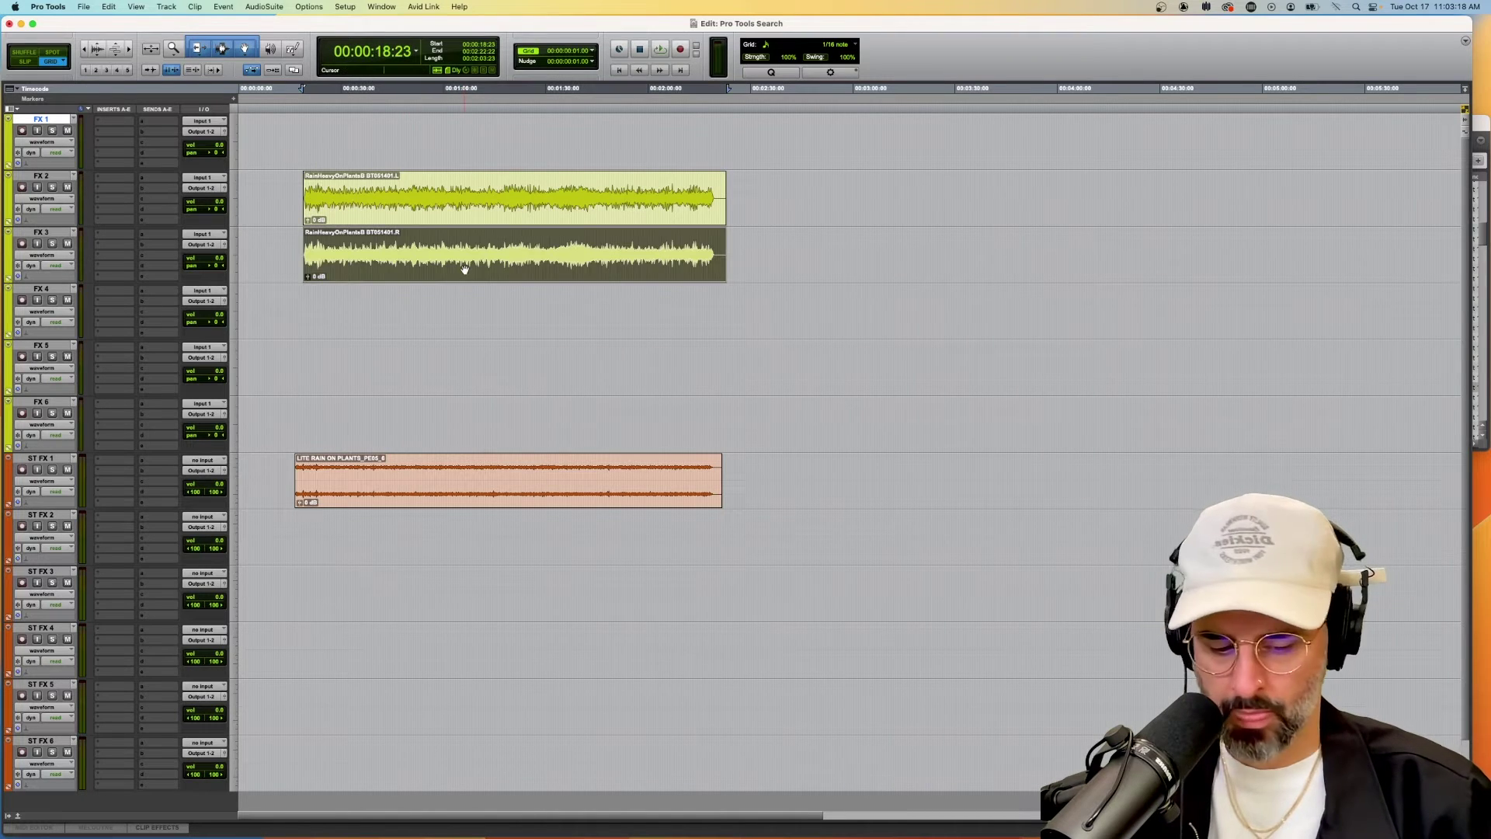
key("Delete")
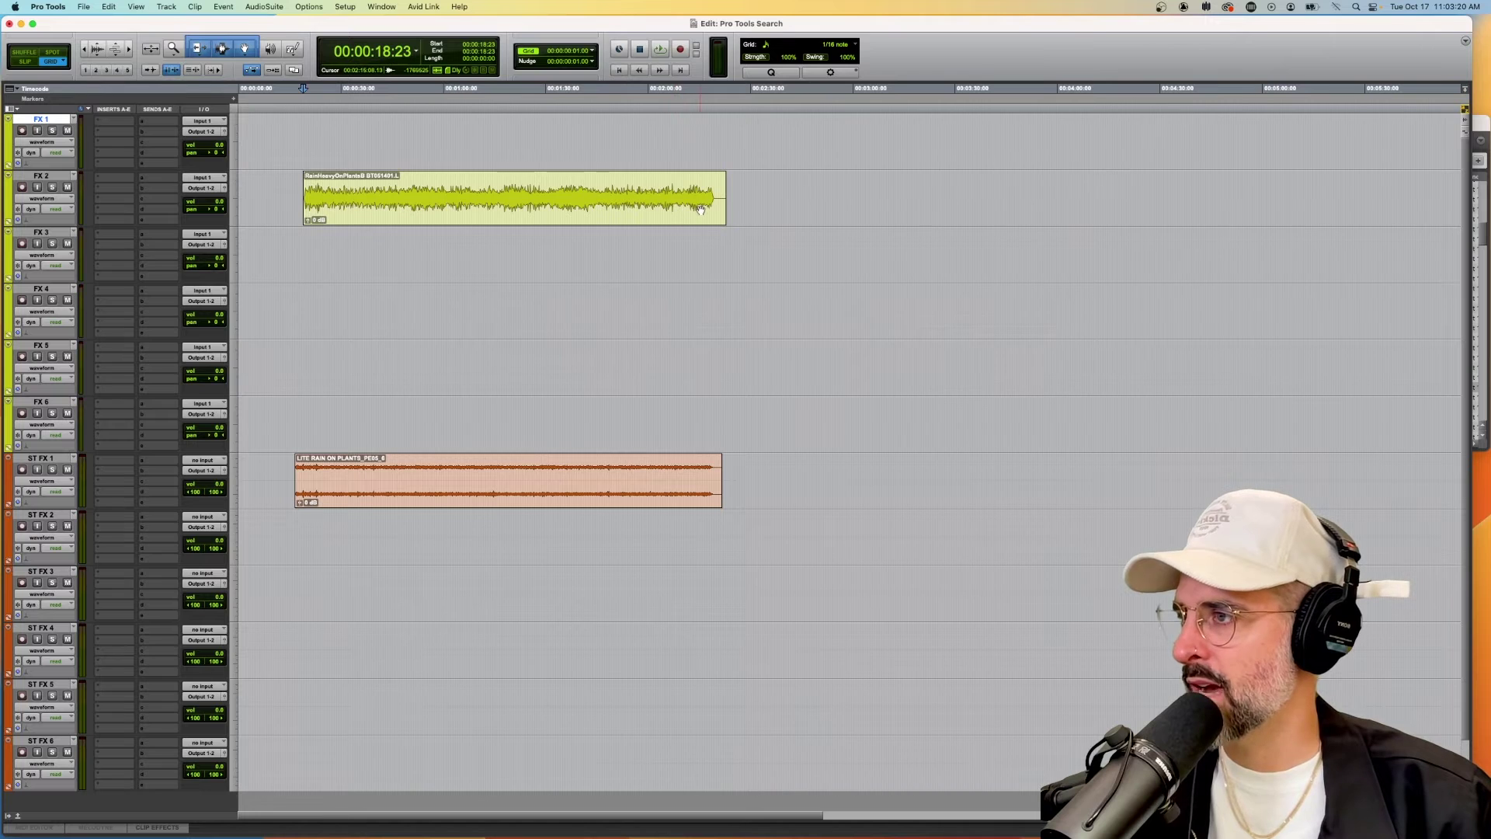
key("super+bracketright")
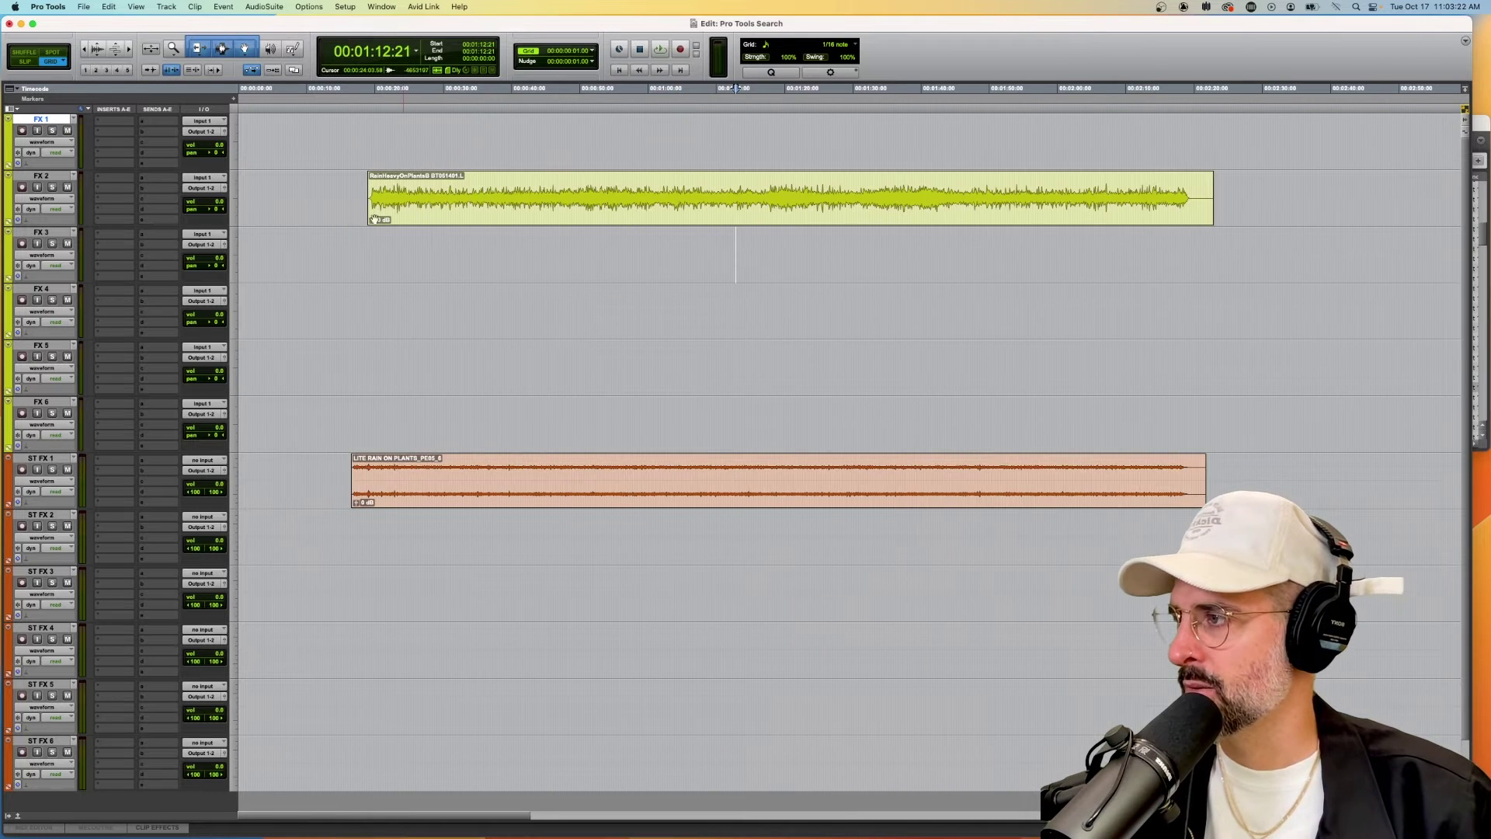
left_click_drag(346, 191, 402, 482)
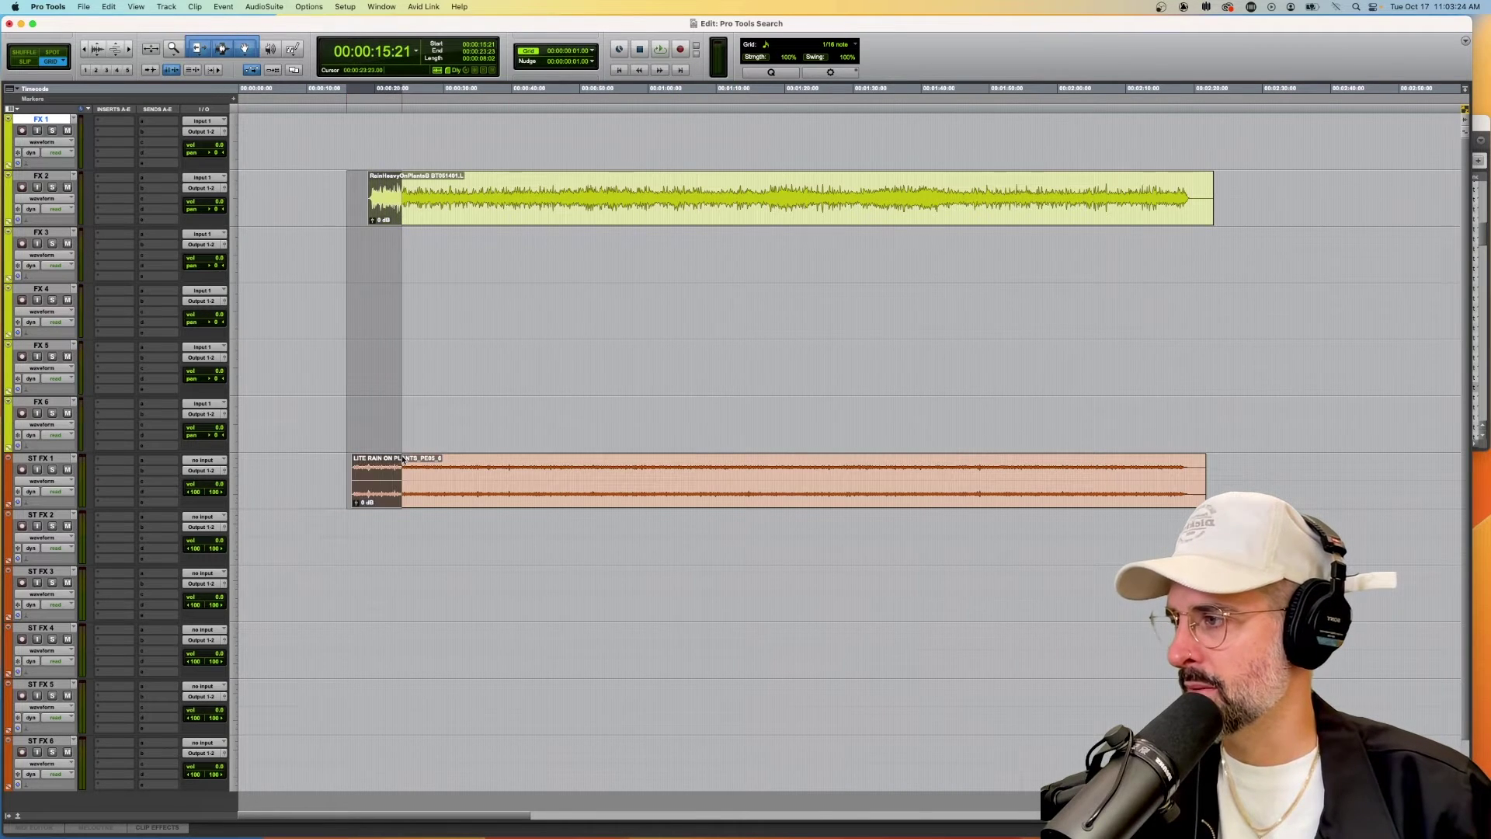
key("Delete")
left_click_drag(1271, 186, 1169, 479)
key("Delete")
- Play the rain clips, solo FX 2, and lower its clip gain to -1.9 dB
left_click(700, 194)
key("space")
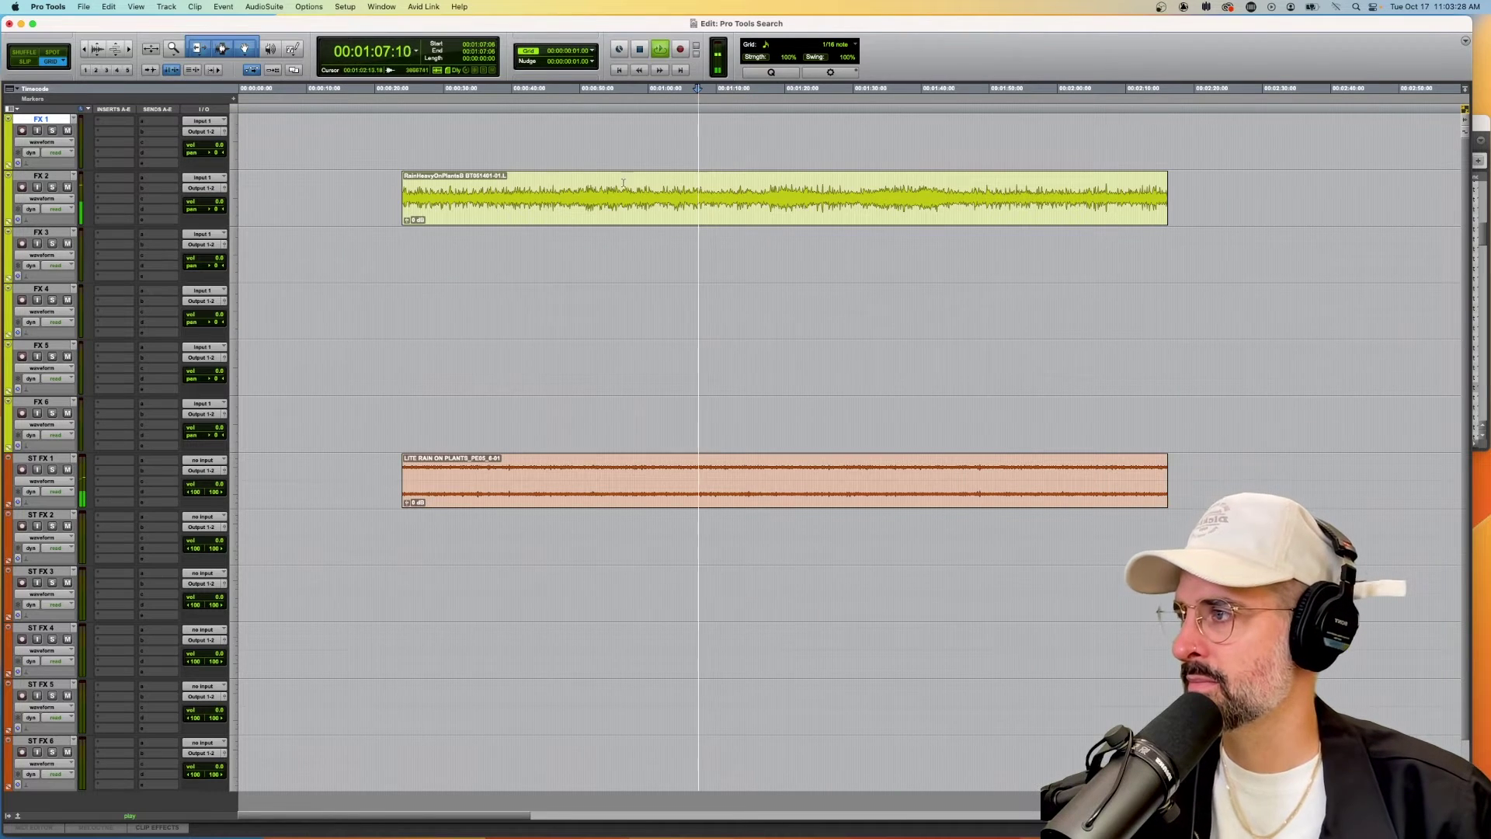
key("shift+s")
left_click_drag(407, 220, 403, 225)
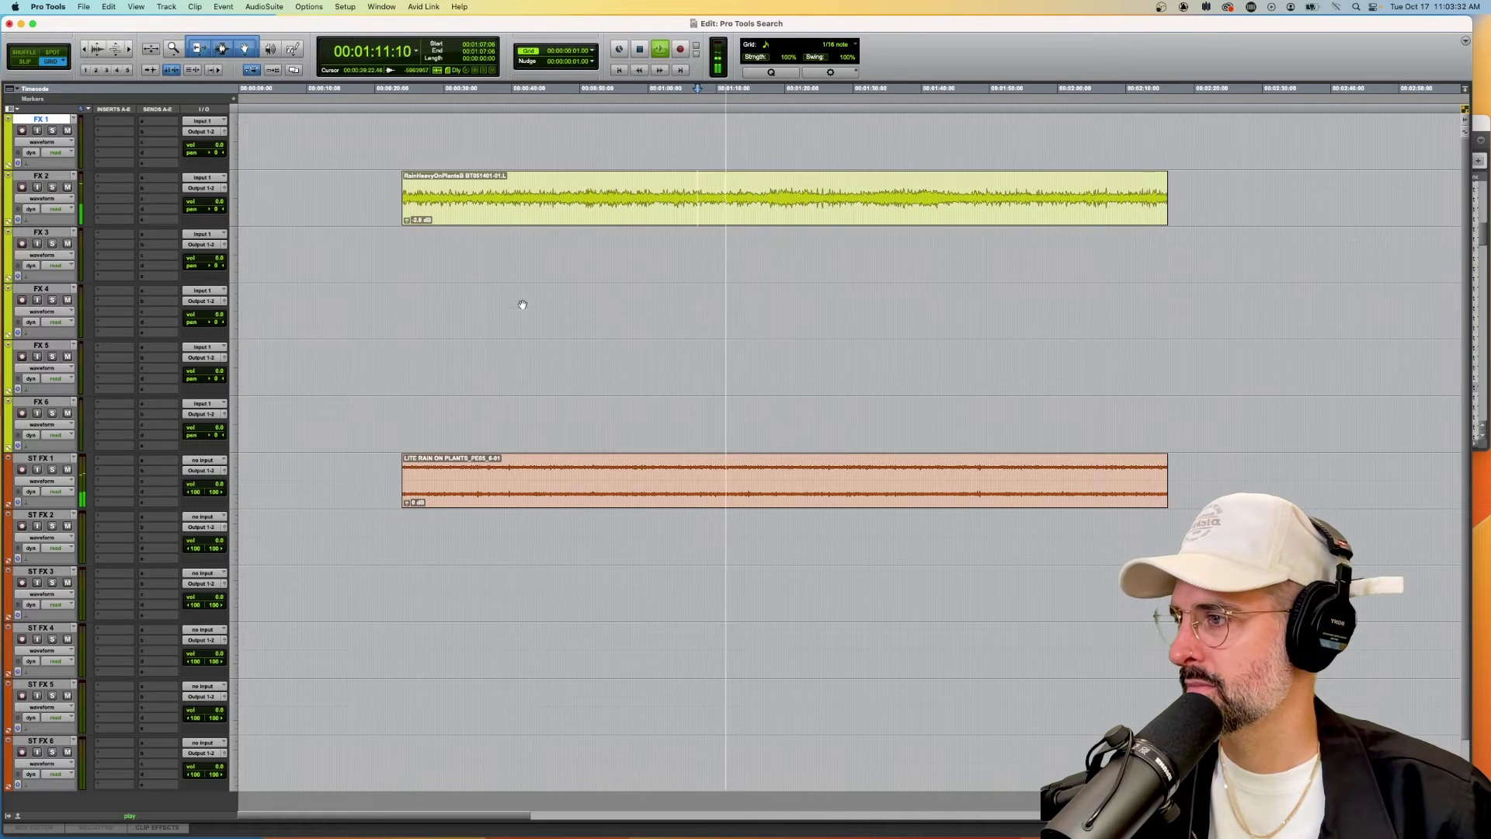